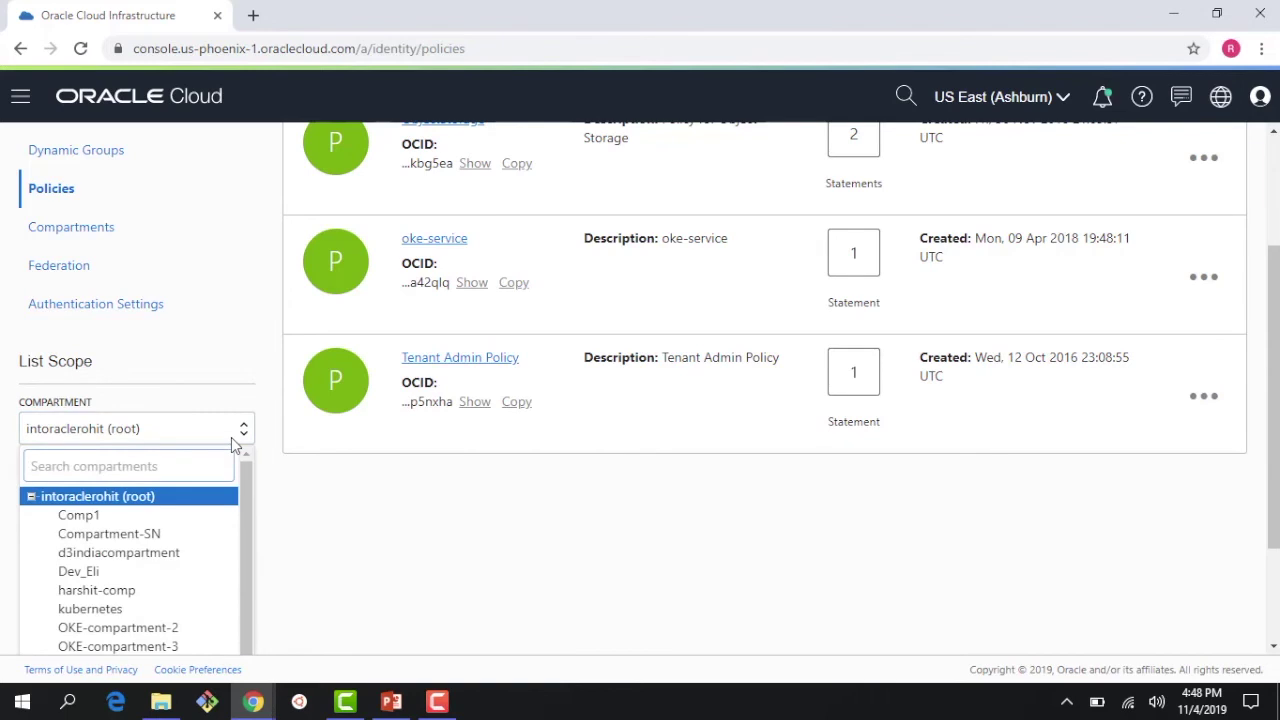
Start a new policy in the root compartment with the name TrainingPolicy and the description "Training policy".
{"action": "left_click", "coordinate": [309, 533]}
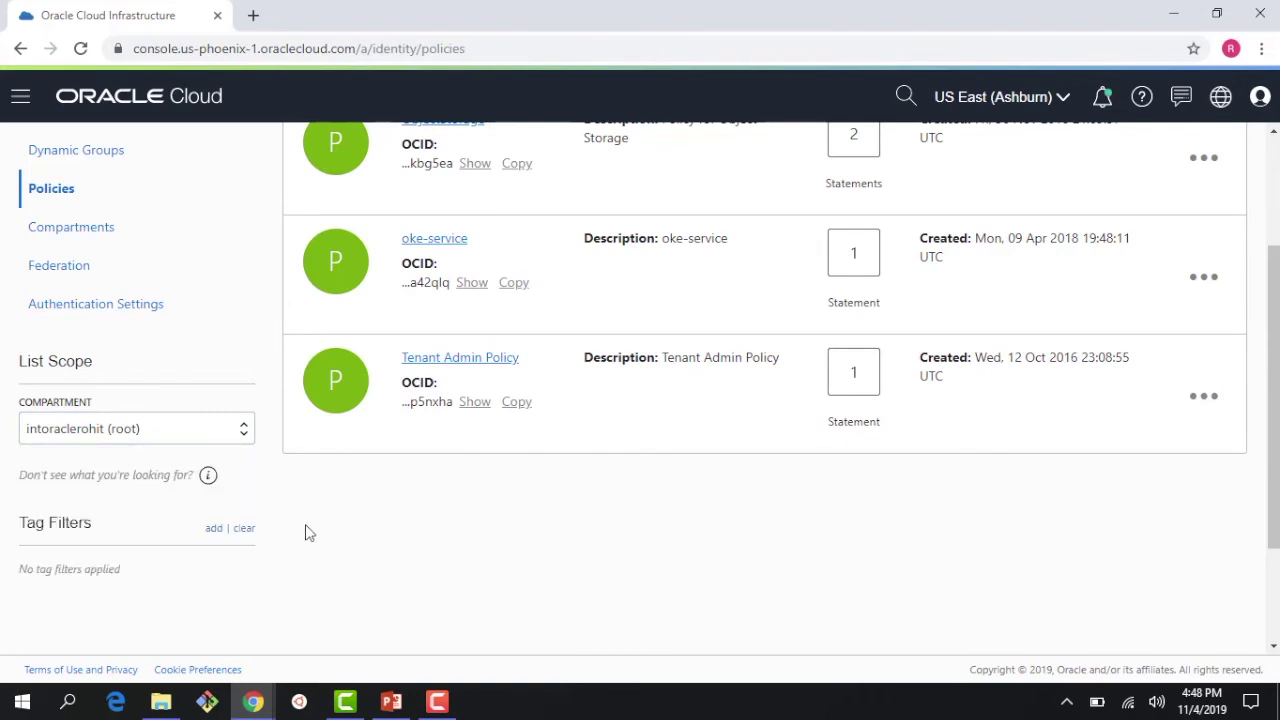
{"action": "scroll", "coordinate": [309, 537], "scroll_direction": "up", "scroll_amount": 3}
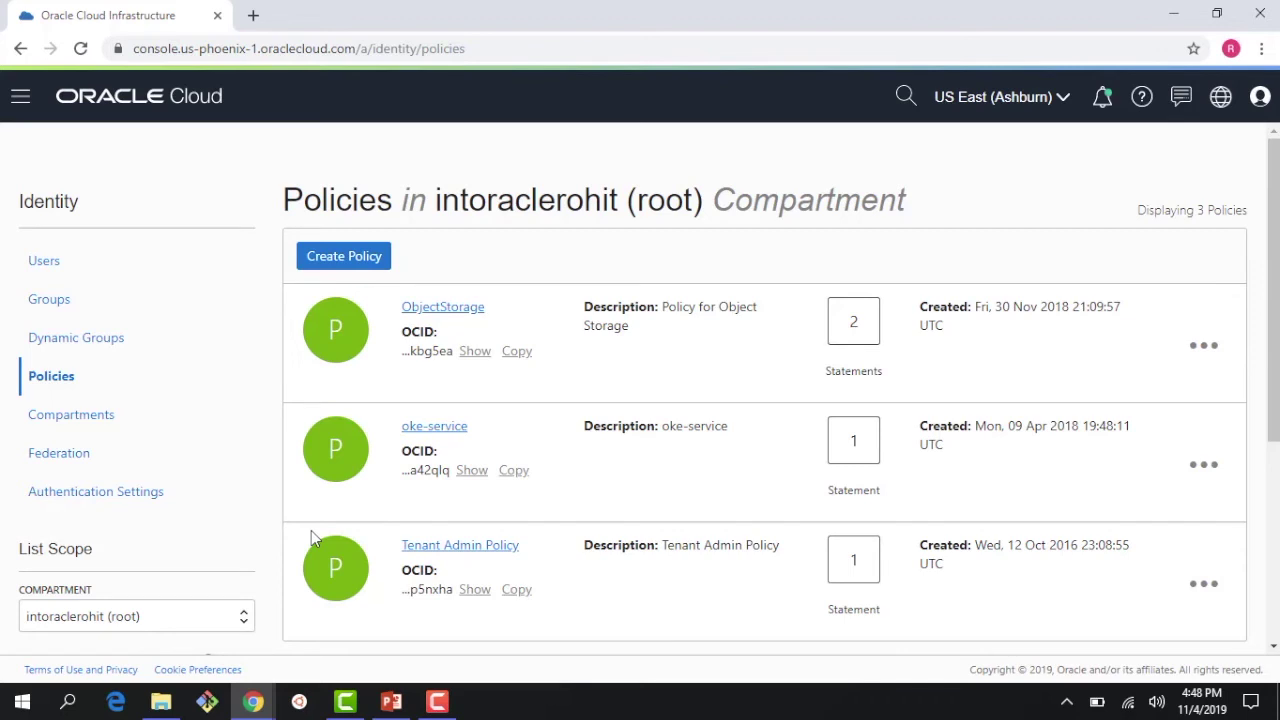
{"action": "left_click", "coordinate": [320, 262]}
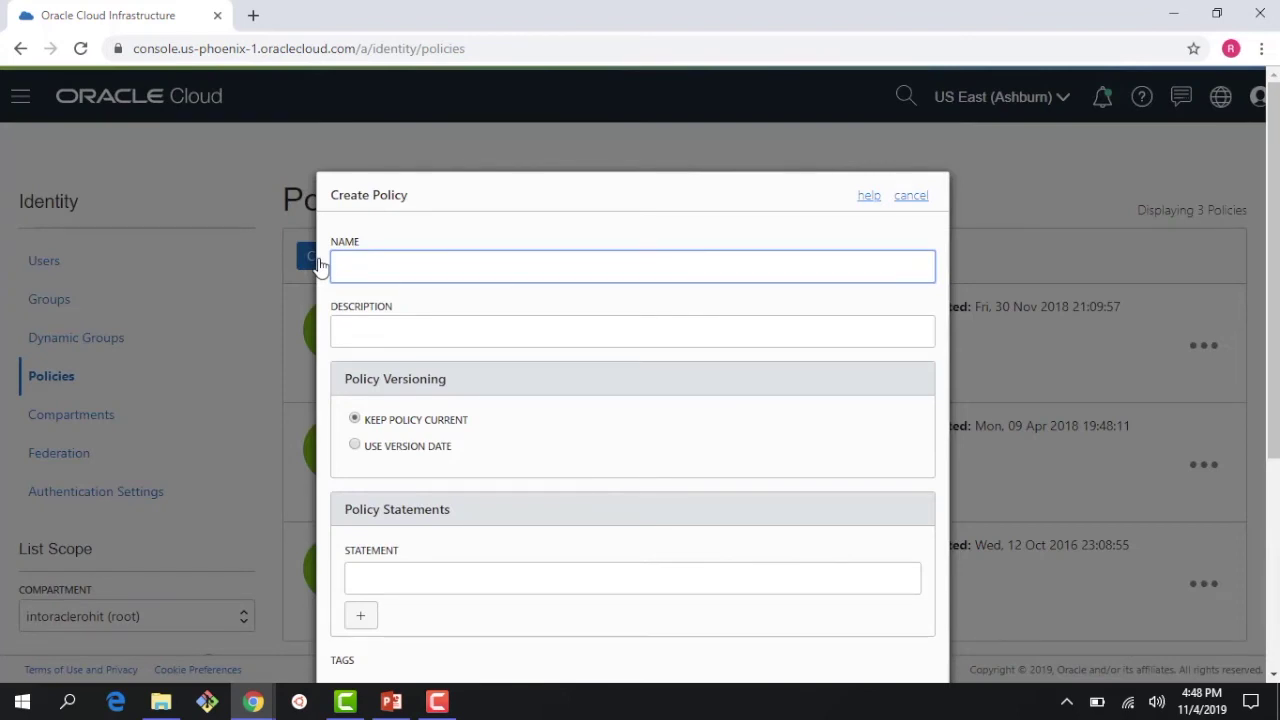
{"action": "type", "text": "Training"}
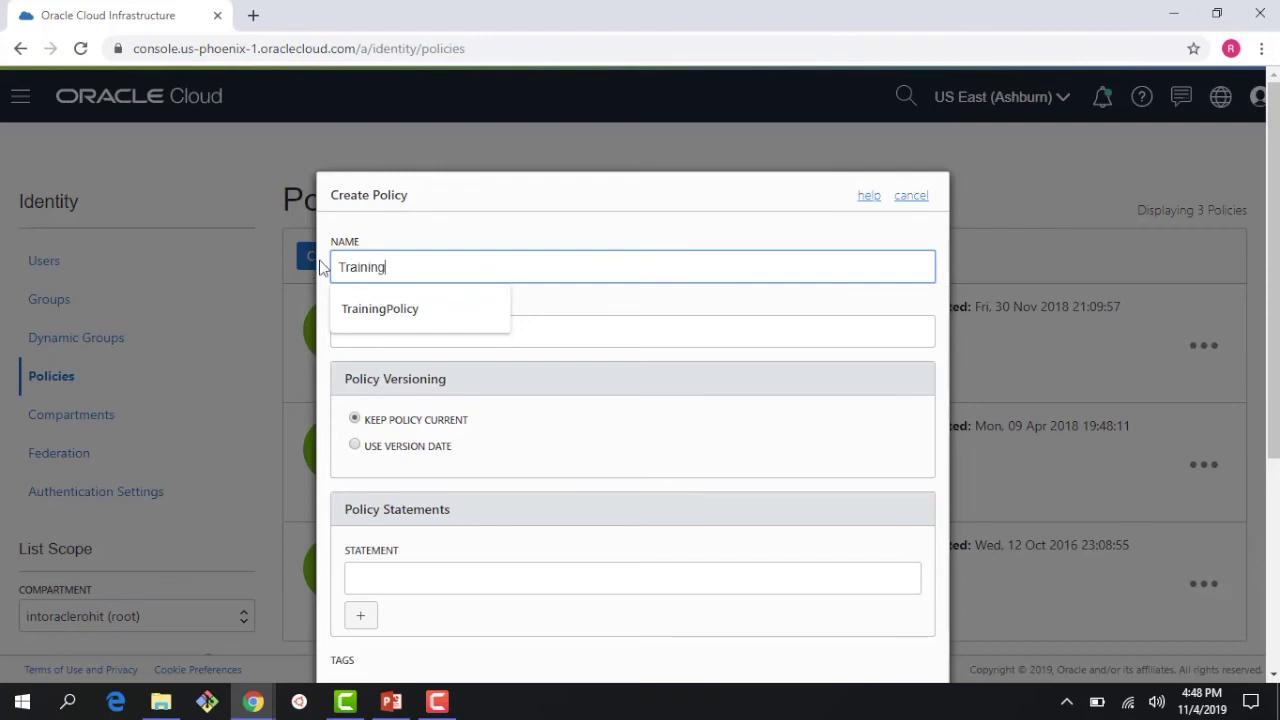
{"action": "key", "text": "Down"}
{"action": "key", "text": "Tab"}
{"action": "type", "text": "Training"}
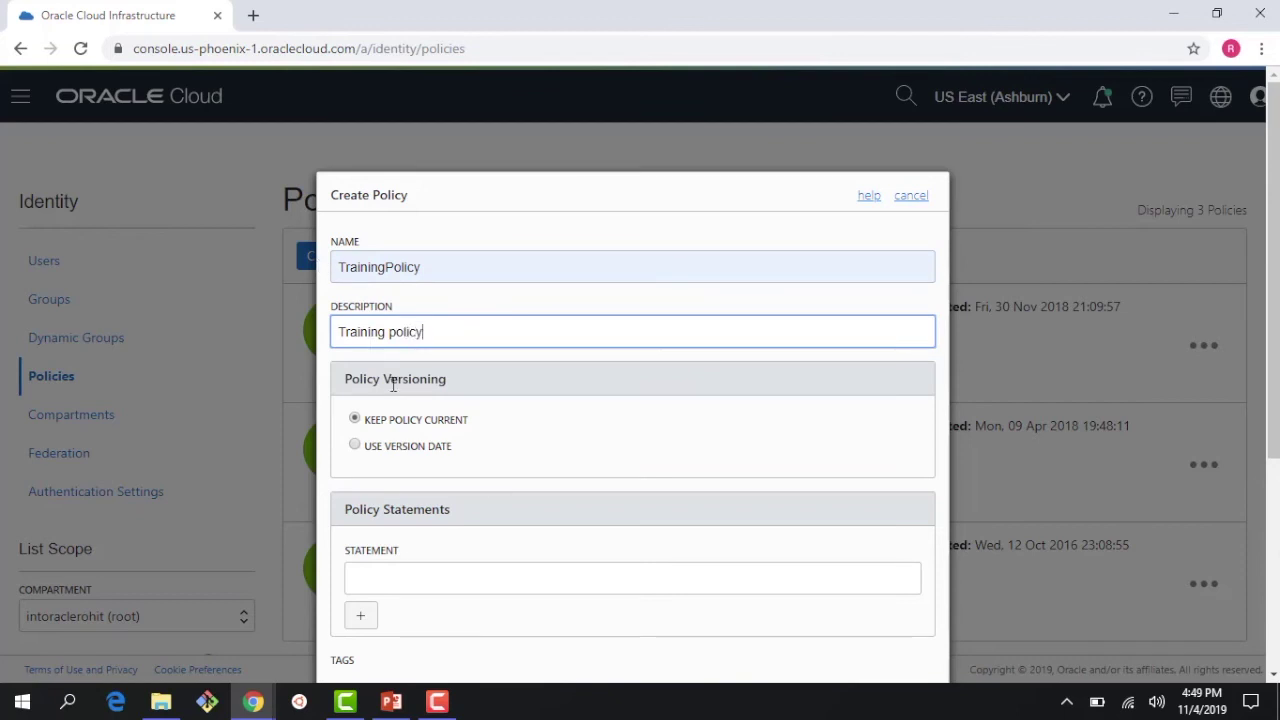
Enter the statement "allow group TrainingGroup to manage virtual-network-family in Tenancy" and create the policy.
{"action": "scroll", "coordinate": [394, 380], "scroll_direction": "down", "scroll_amount": 3}
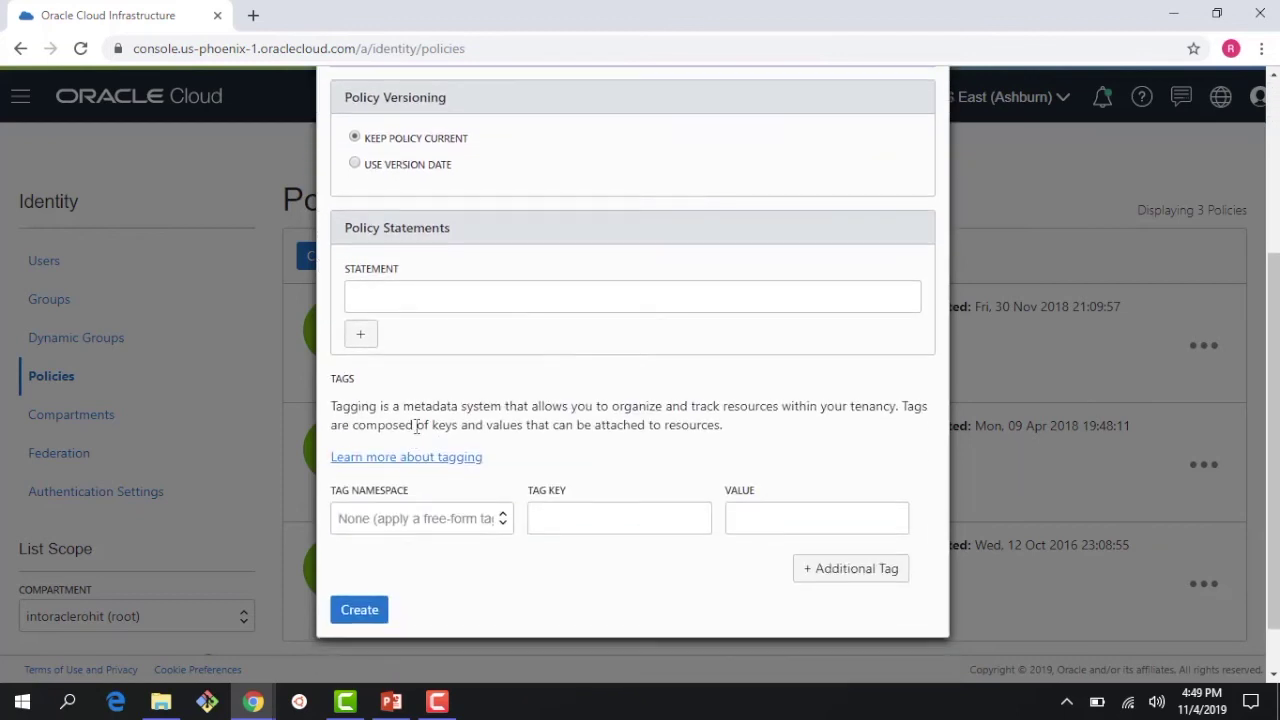
{"action": "left_click", "coordinate": [393, 300]}
{"action": "type", "text": "al"}
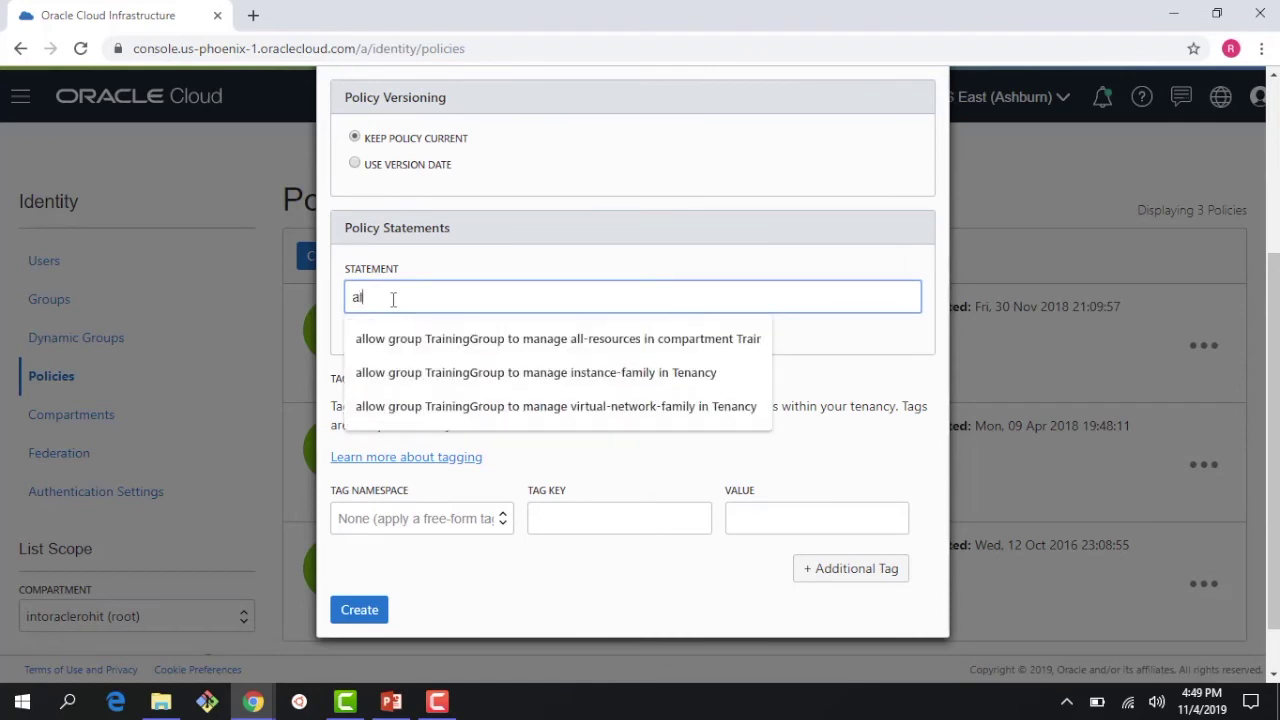
{"action": "type", "text": "low group TrainingGroupo"}
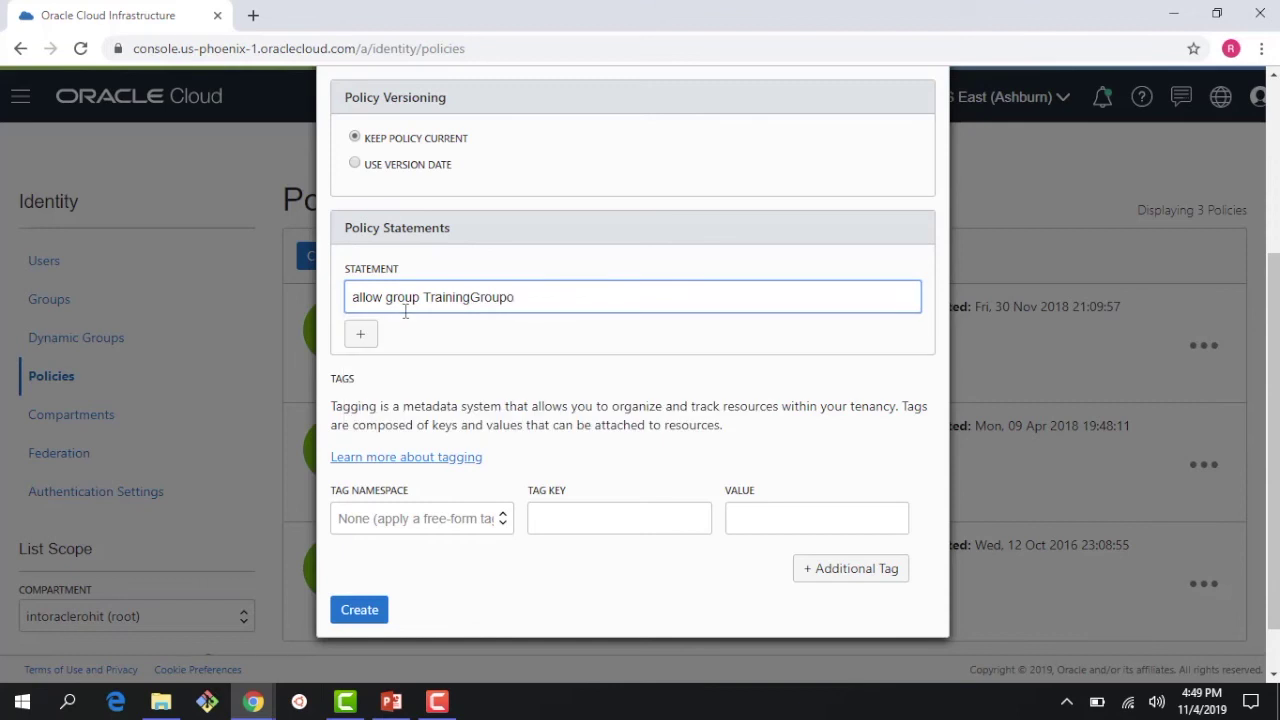
{"action": "key", "text": "BackSpace"}
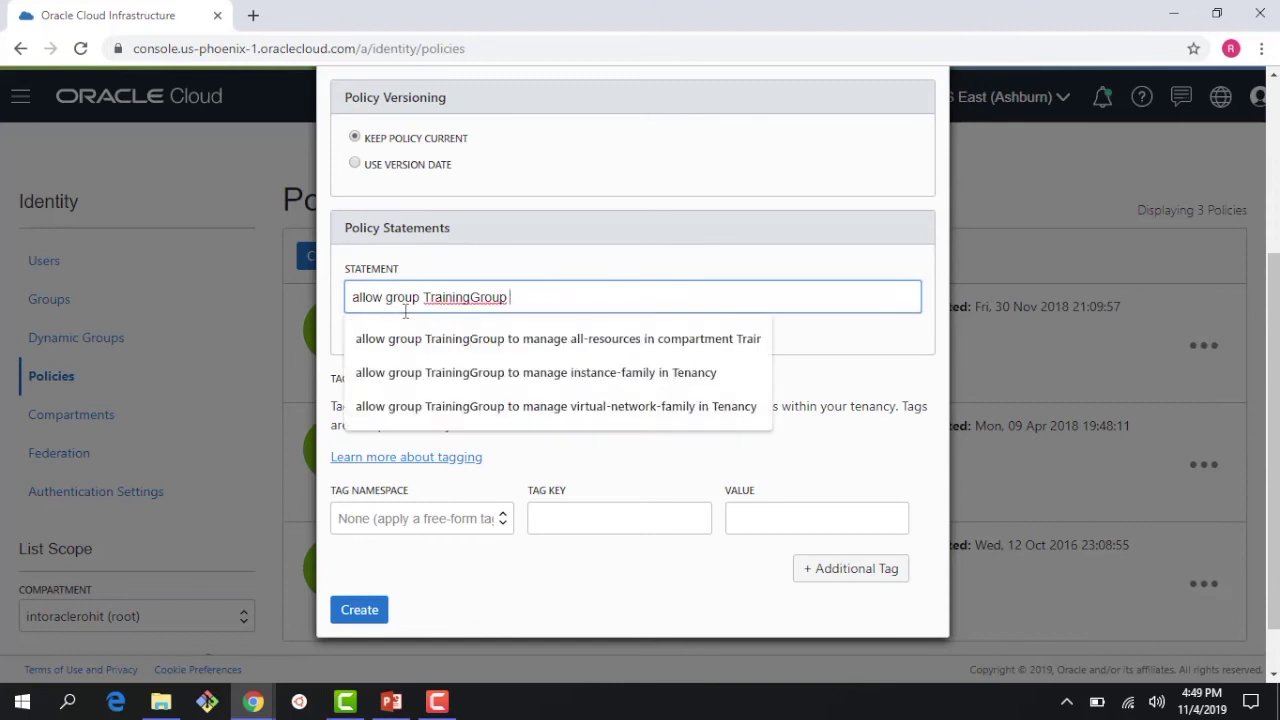
{"action": "type", "text": "to manage virtual"}
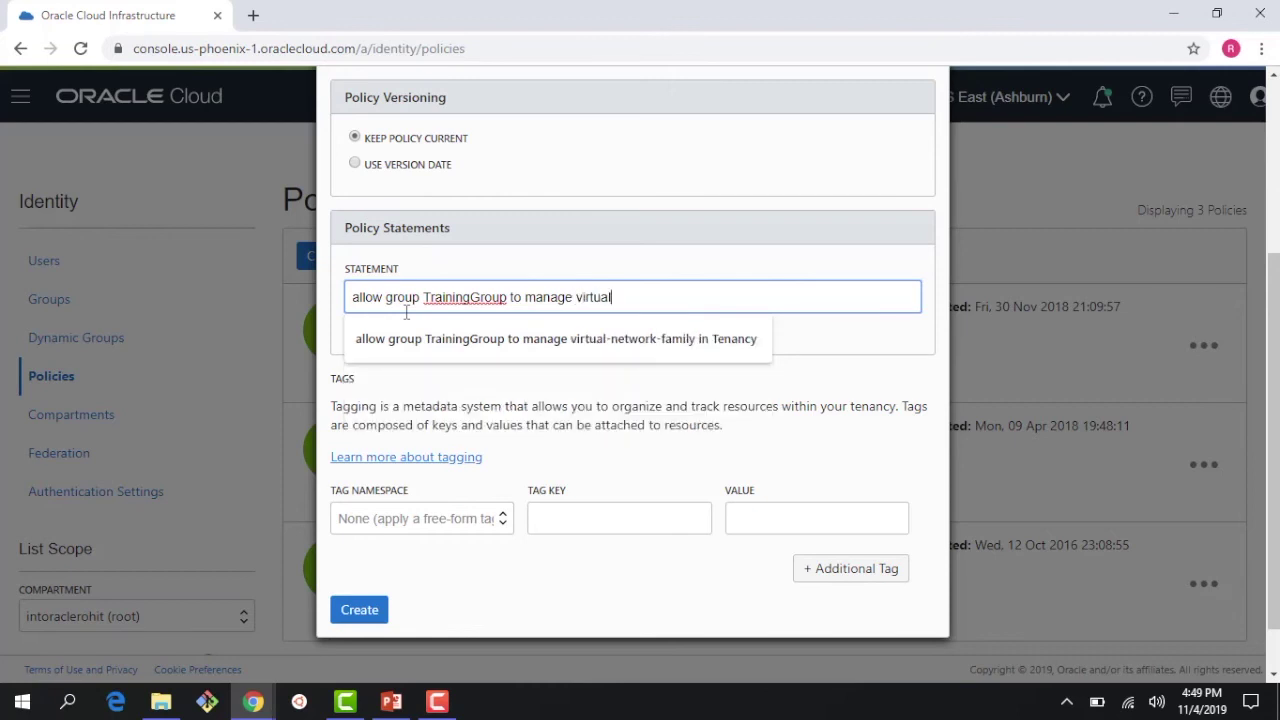
{"action": "type", "text": "-network-family in tenancy"}
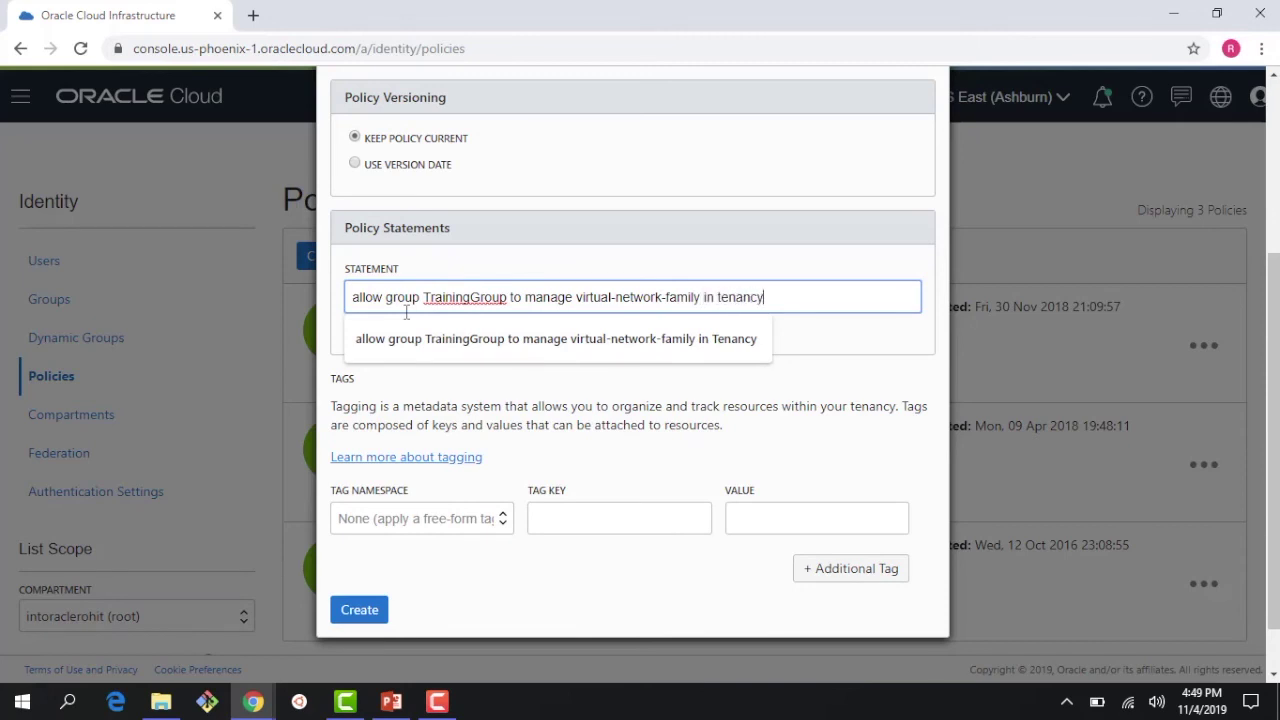
{"action": "left_click", "coordinate": [803, 345]}
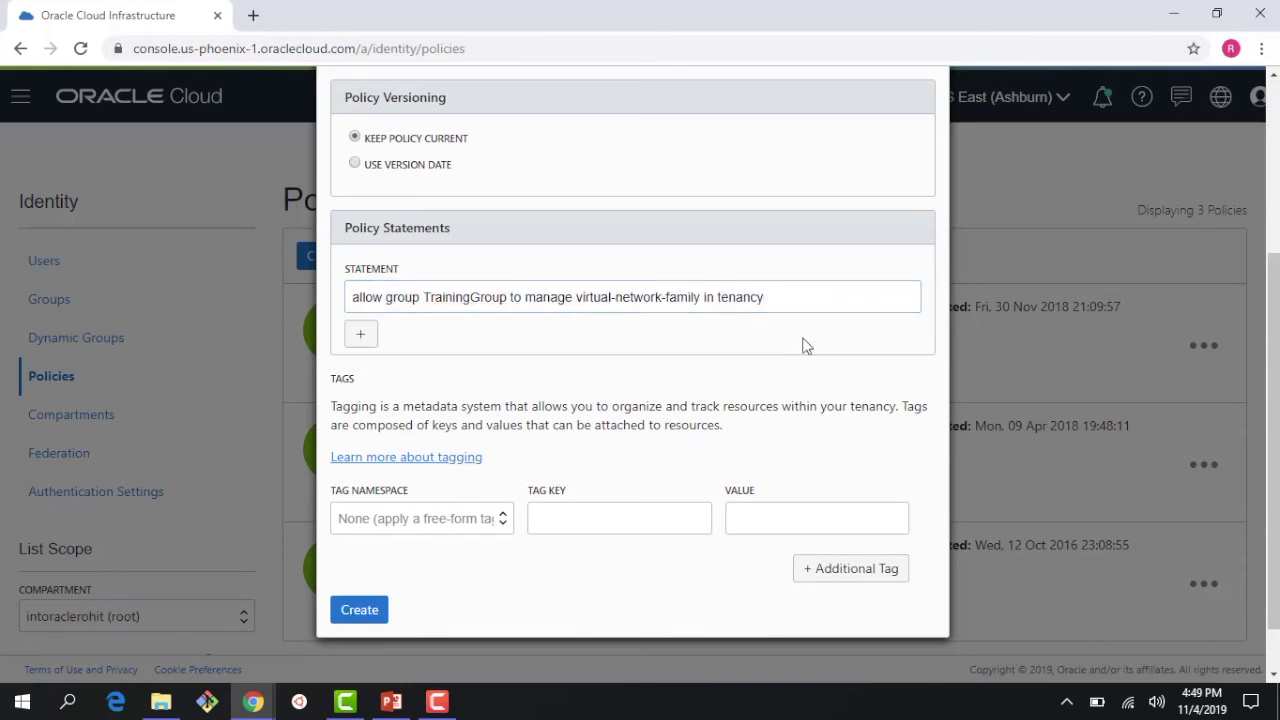
{"action": "left_click", "coordinate": [717, 299]}
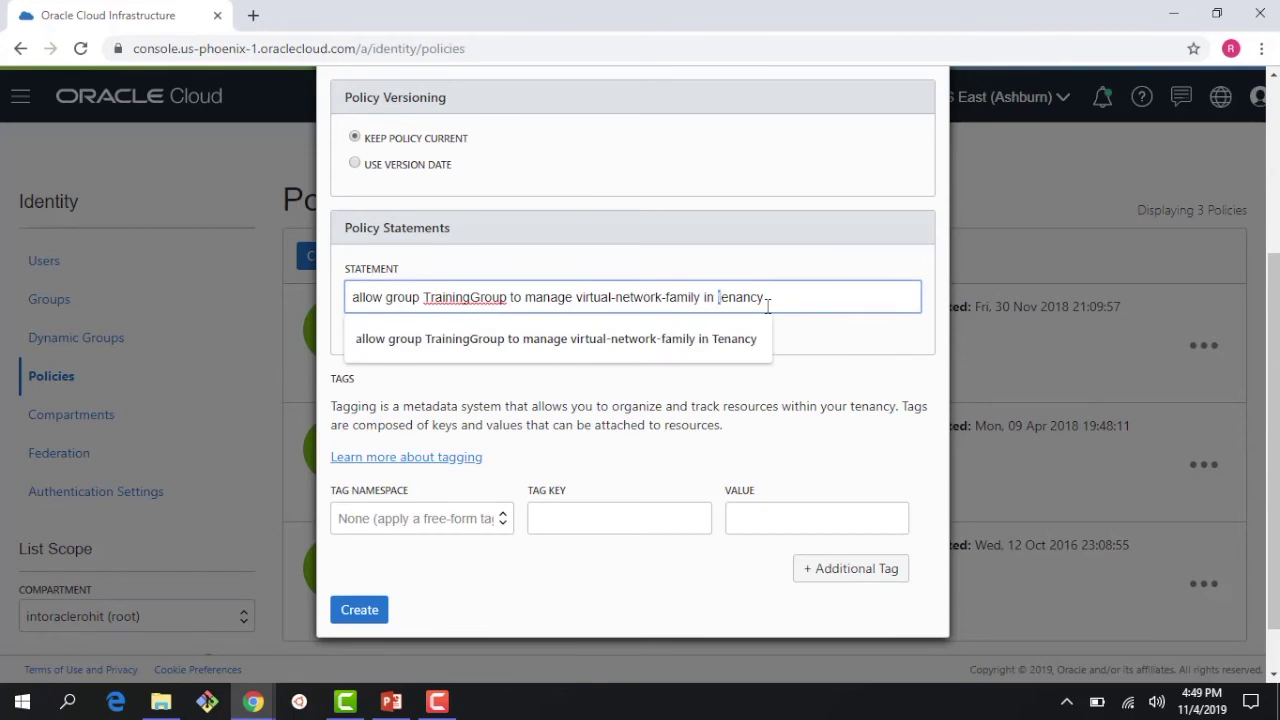
{"action": "type", "text": "T"}
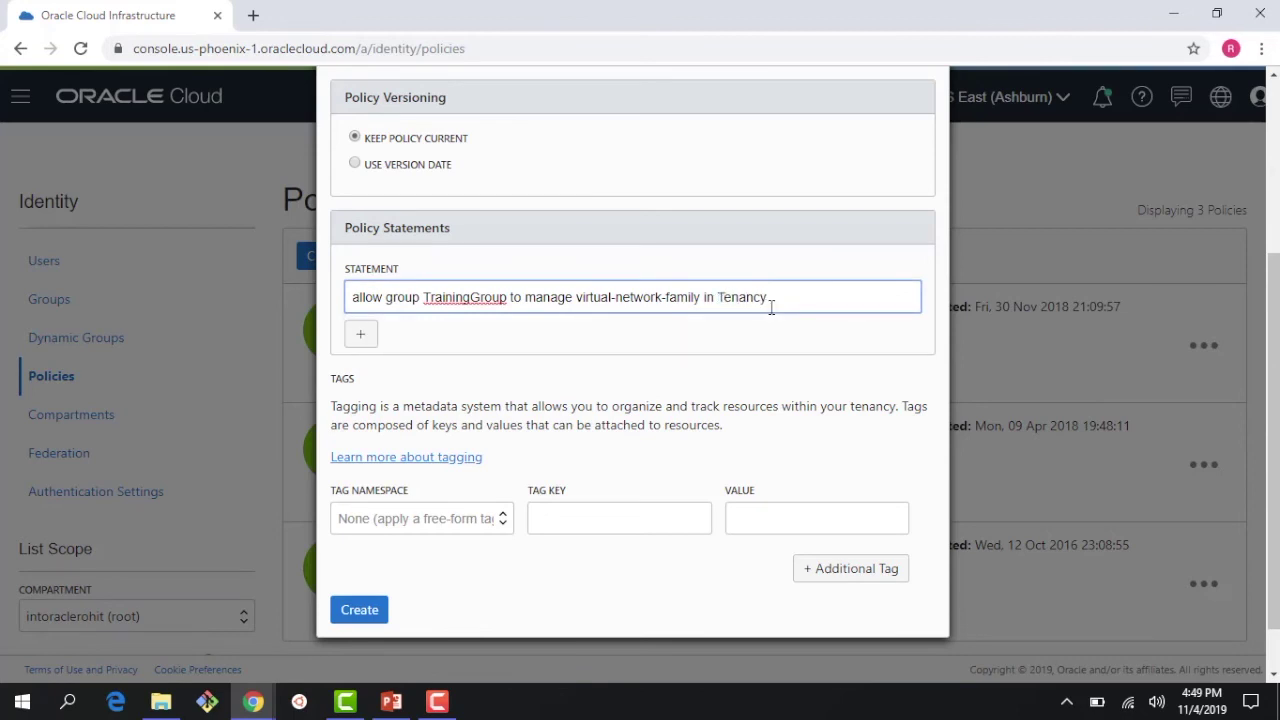
{"action": "left_click", "coordinate": [364, 614]}
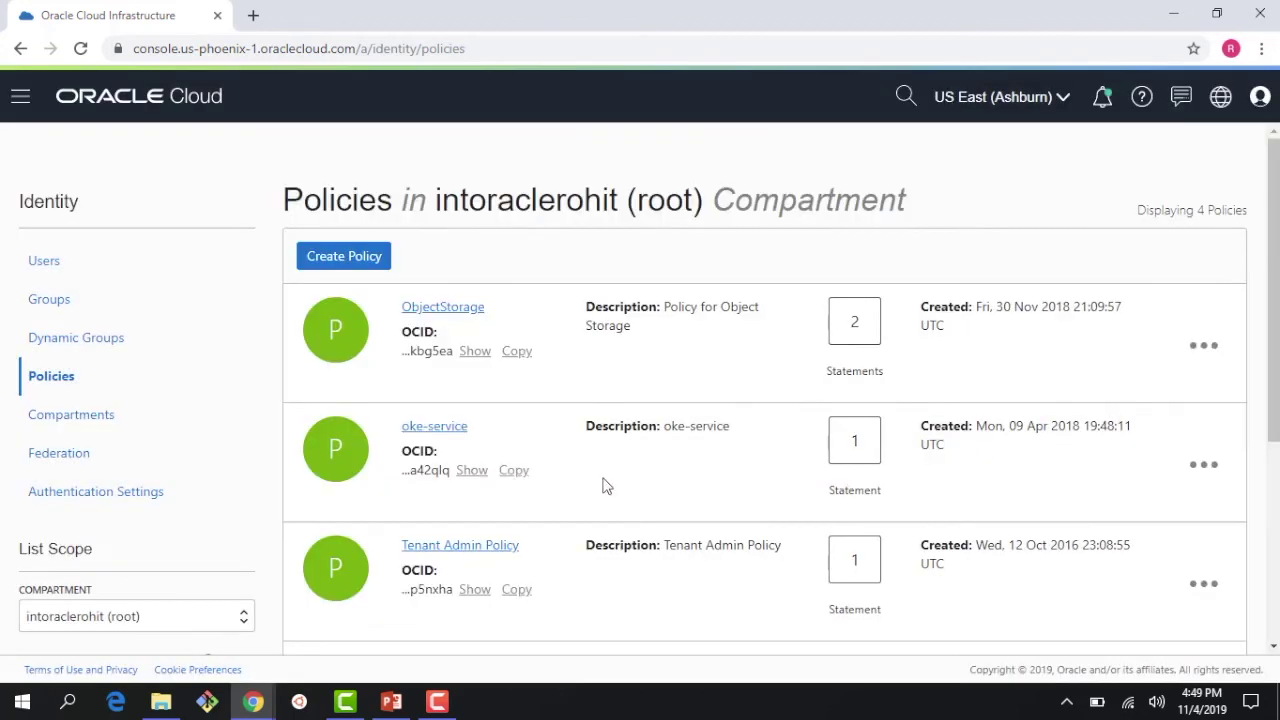
Open the new training policy's details and review the group and resource family in its statement.
{"action": "scroll", "coordinate": [605, 485], "scroll_direction": "down", "scroll_amount": 2}
{"action": "left_click", "coordinate": [451, 479]}
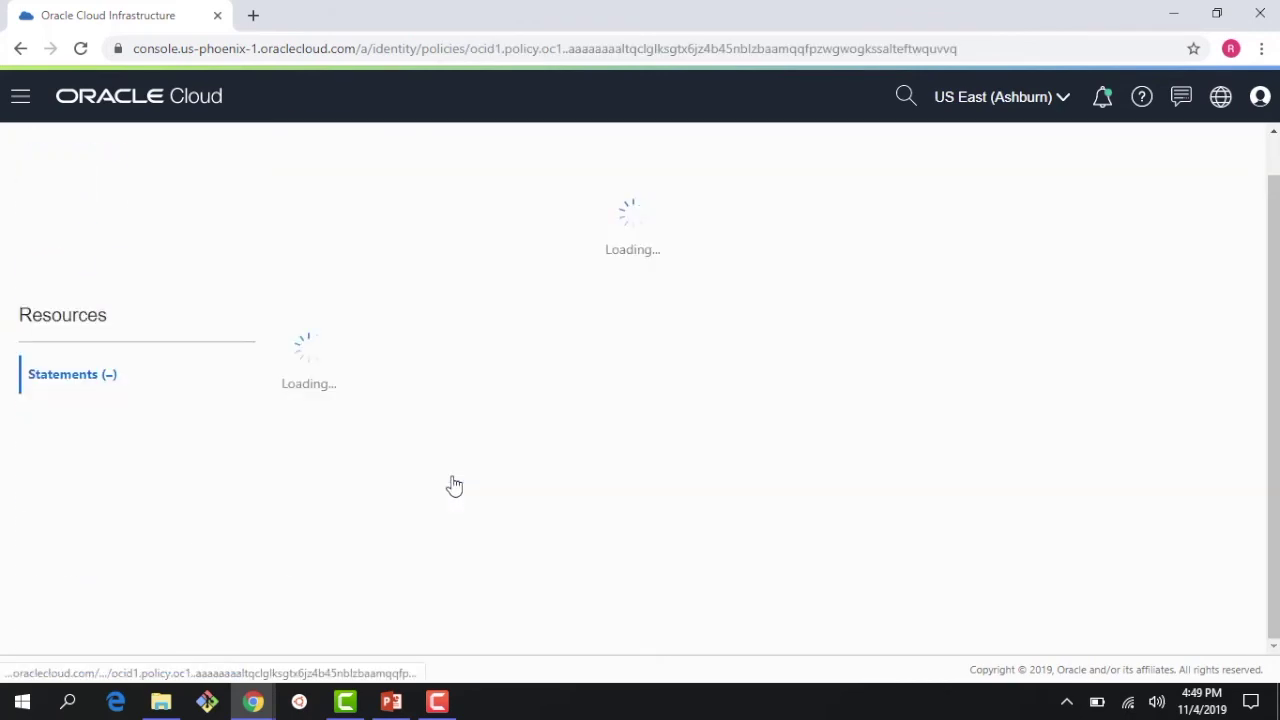
{"action": "scroll", "coordinate": [452, 477], "scroll_direction": "down", "scroll_amount": 2}
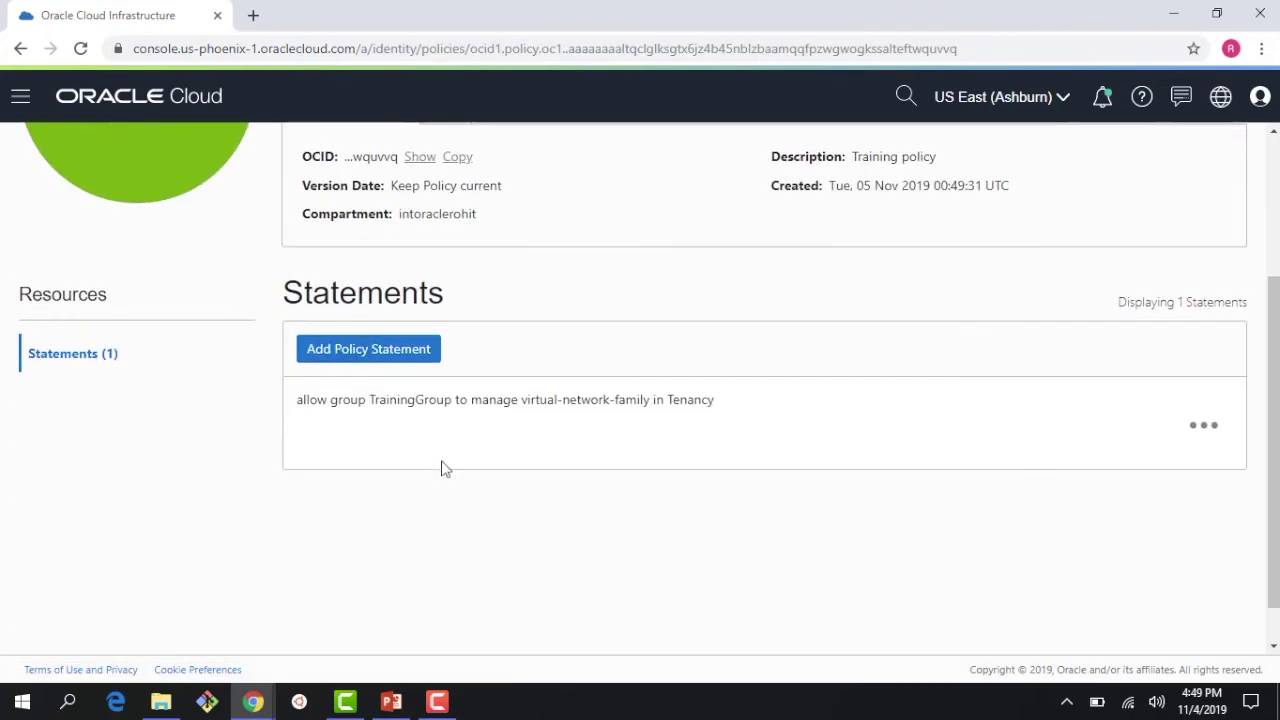
{"action": "left_click_drag", "start_coordinate": [411, 400], "coordinate": [452, 404]}
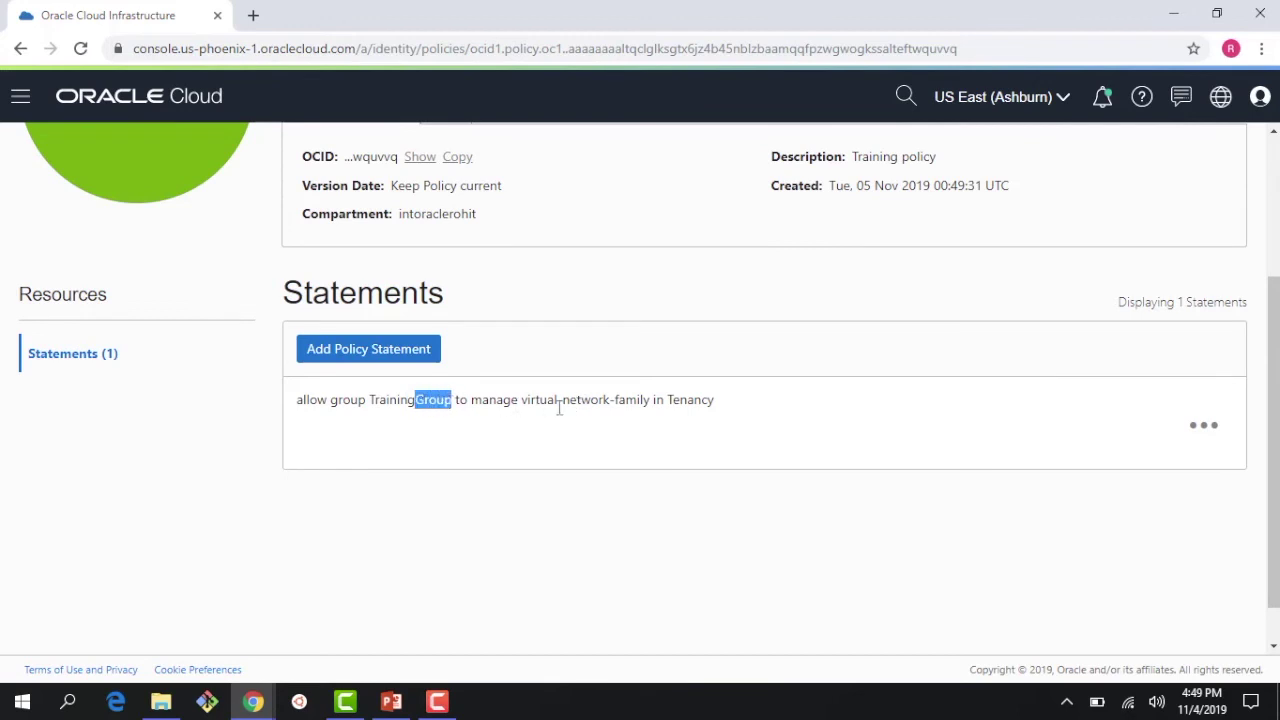
{"action": "left_click_drag", "start_coordinate": [536, 402], "coordinate": [657, 403]}
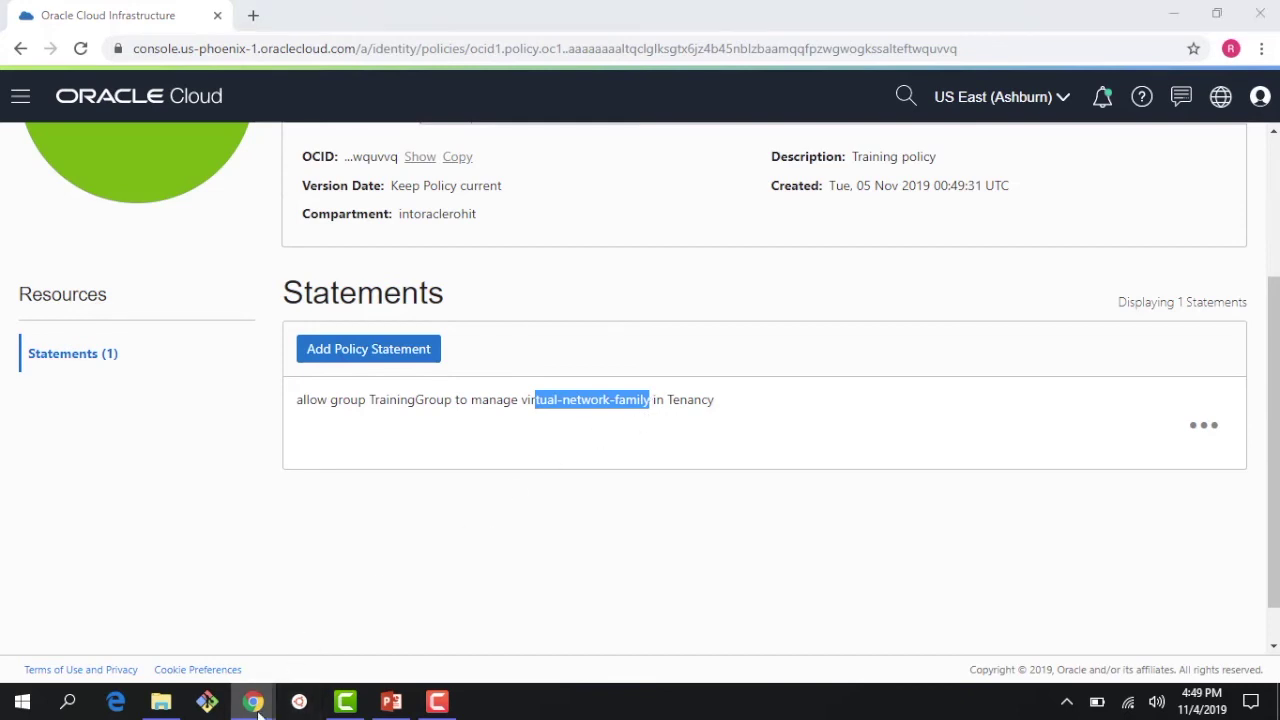
Switch to the incognito browser window and check which user is signed in to the console.
{"action": "mouse_move", "coordinate": [255, 703]}
{"action": "left_click", "coordinate": [277, 641]}
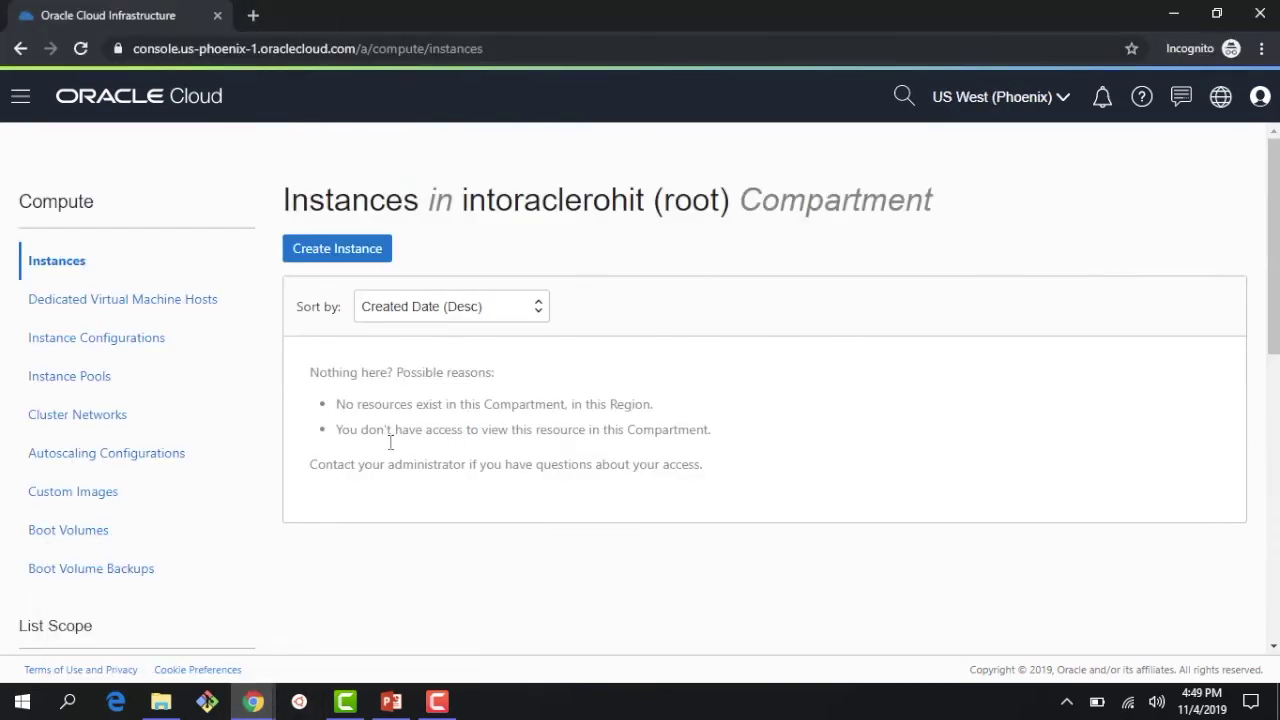
{"action": "left_click", "coordinate": [1260, 102]}
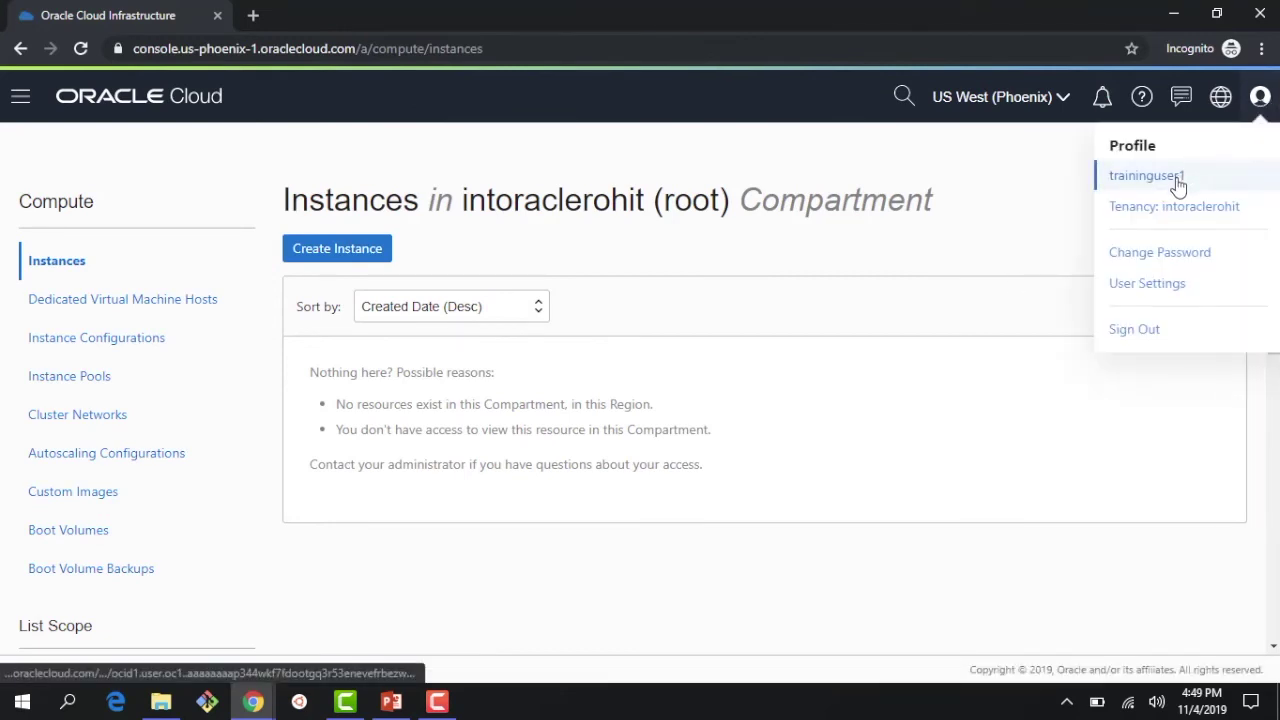
{"action": "left_click", "coordinate": [652, 500]}
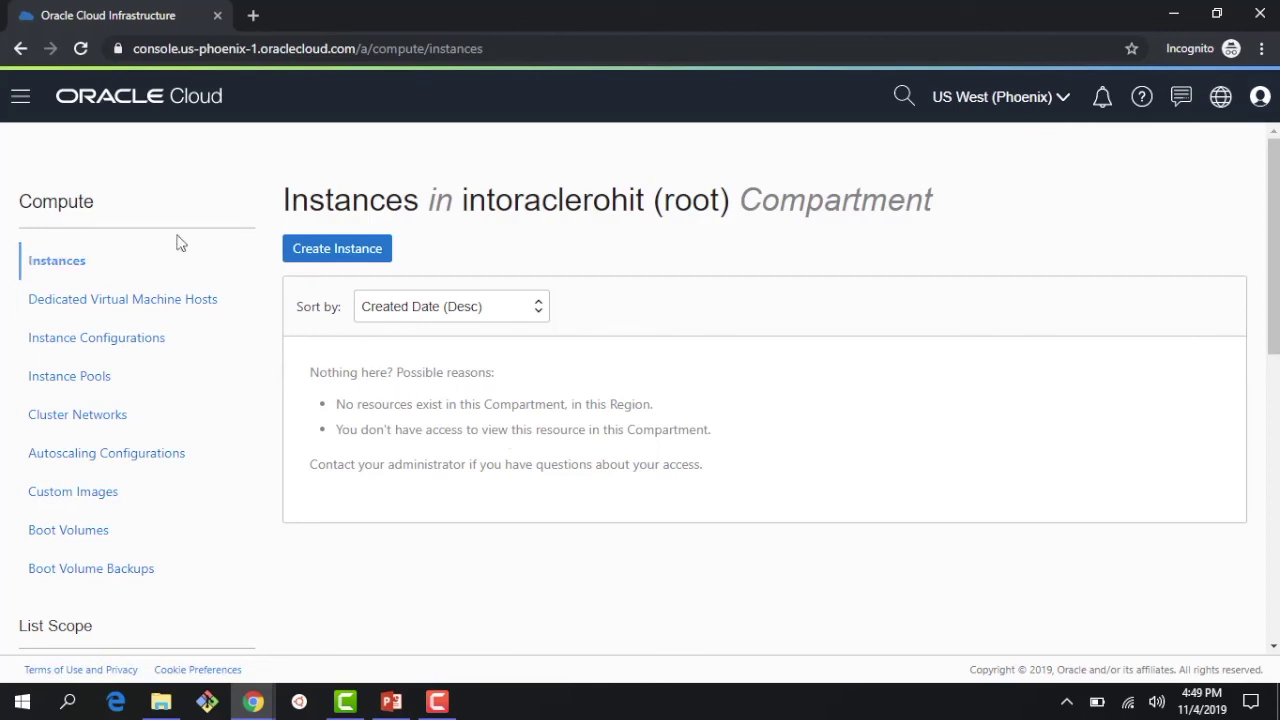
Open the Virtual Cloud Networks page and start a new network named TestVCN.
{"action": "left_click", "coordinate": [20, 96]}
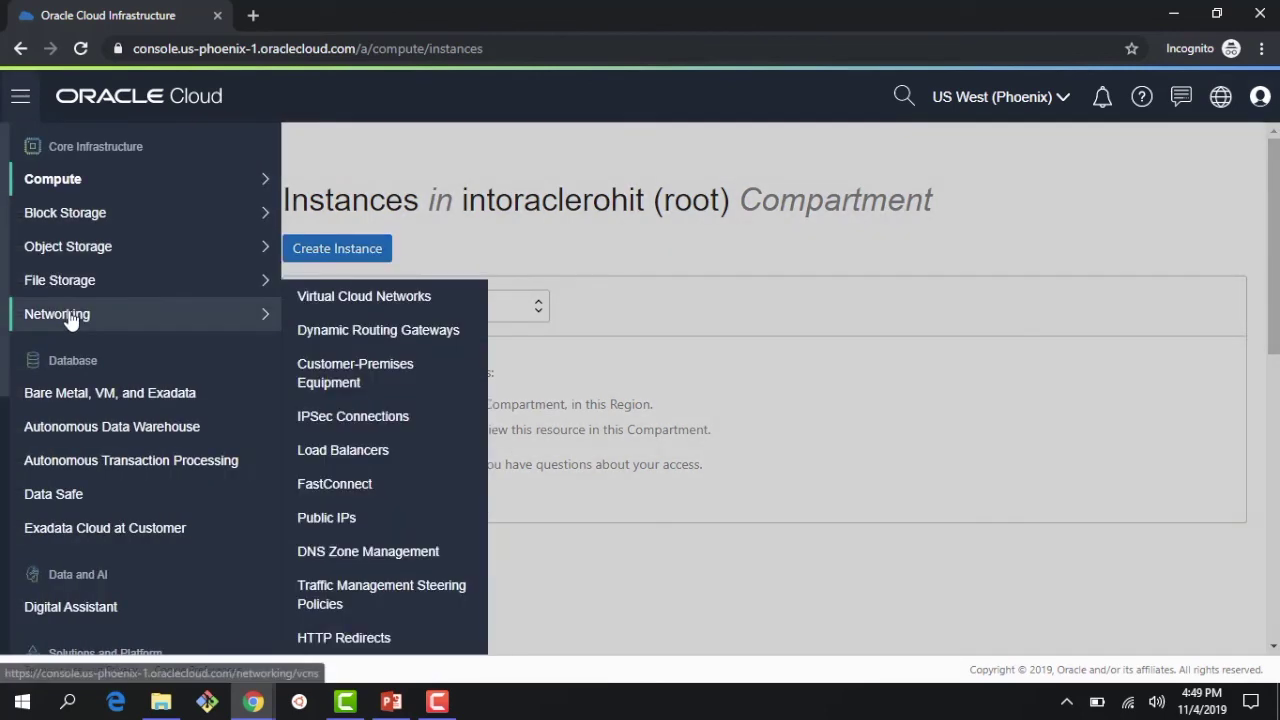
{"action": "left_click", "coordinate": [69, 316]}
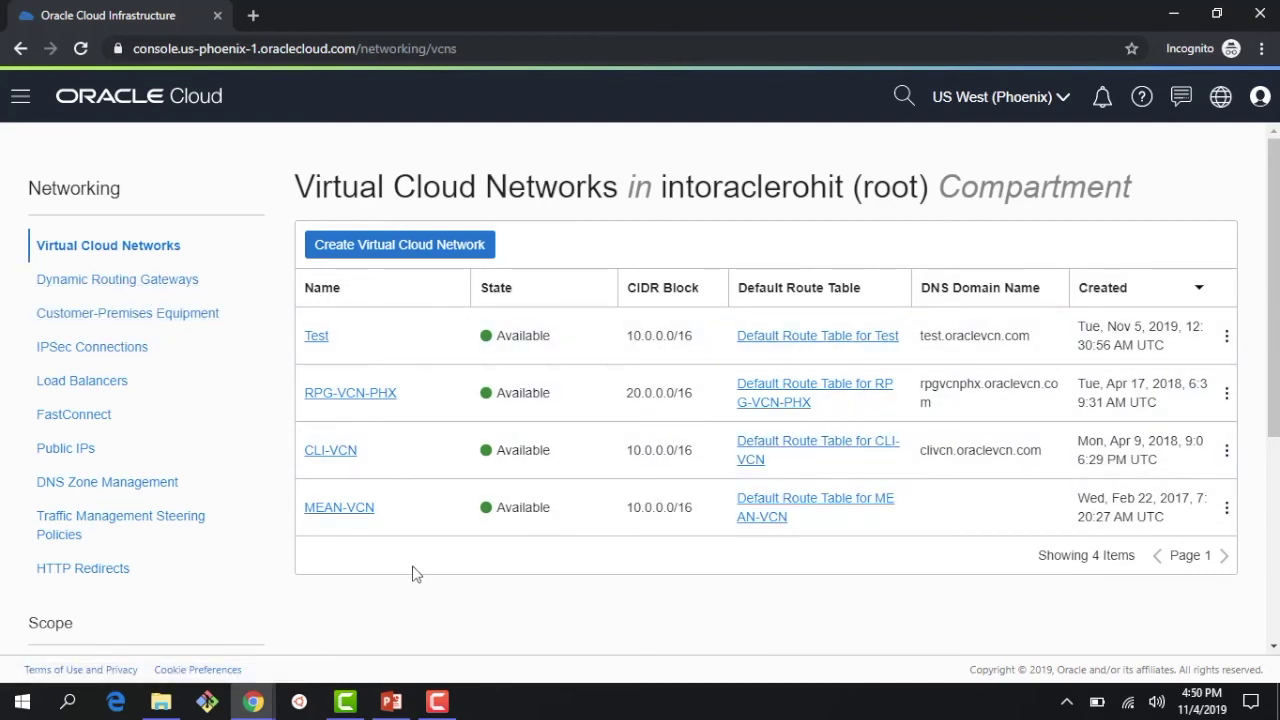
{"action": "left_click", "coordinate": [423, 246]}
{"action": "left_click", "coordinate": [404, 262]}
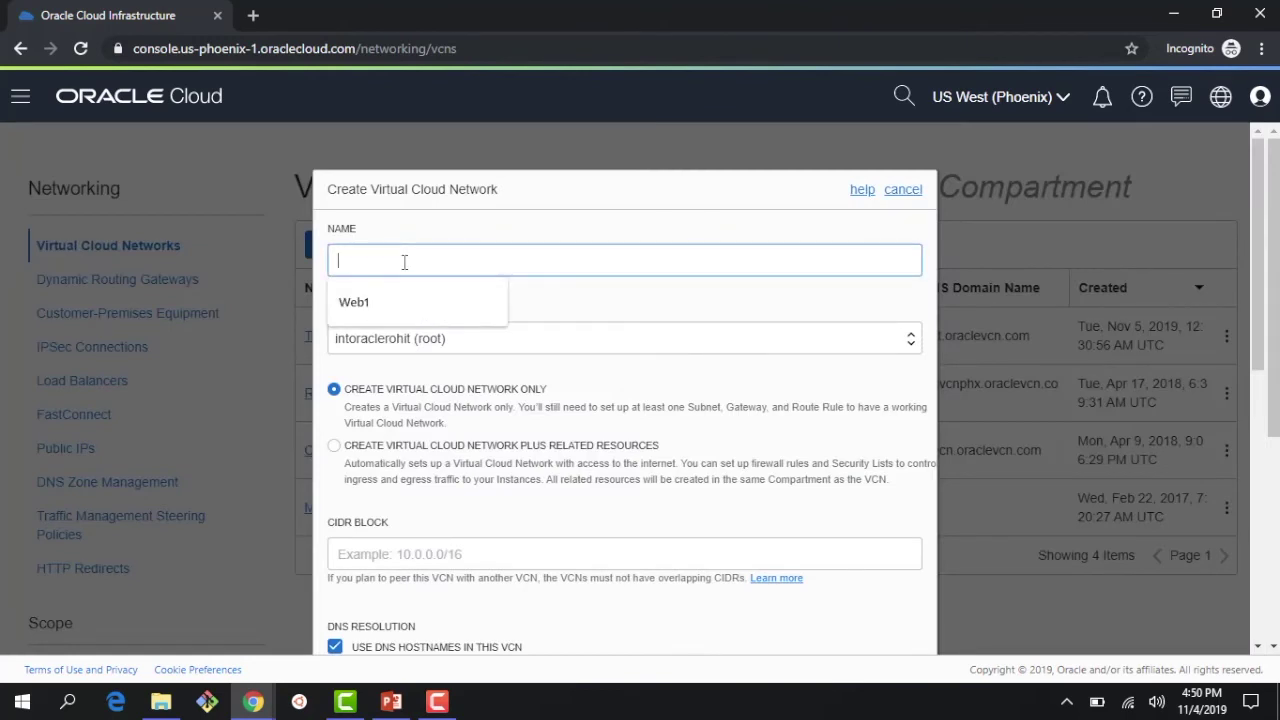
{"action": "type", "text": "TestVCN"}
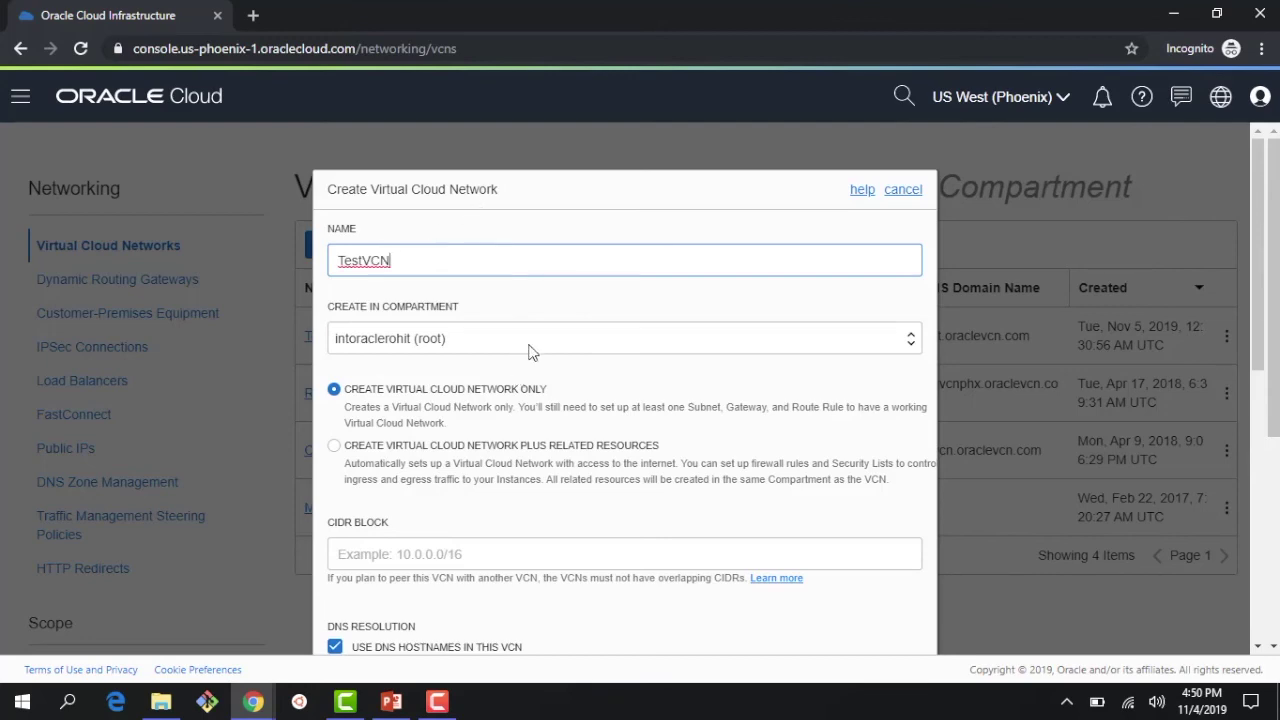
Choose to create the virtual cloud network plus related resources, create it, and close the creation summary.
{"action": "scroll", "coordinate": [531, 346], "scroll_direction": "down", "scroll_amount": 2}
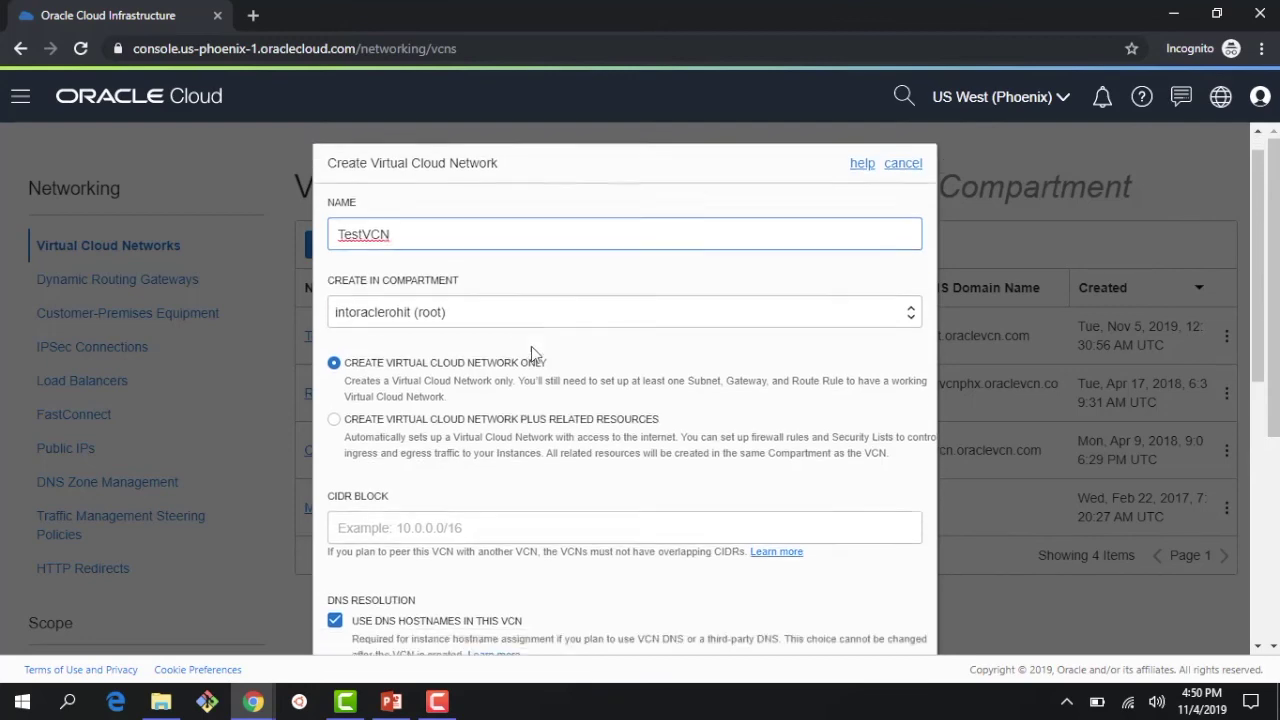
{"action": "left_click", "coordinate": [334, 258]}
{"action": "scroll", "coordinate": [449, 500], "scroll_direction": "down", "scroll_amount": 10}
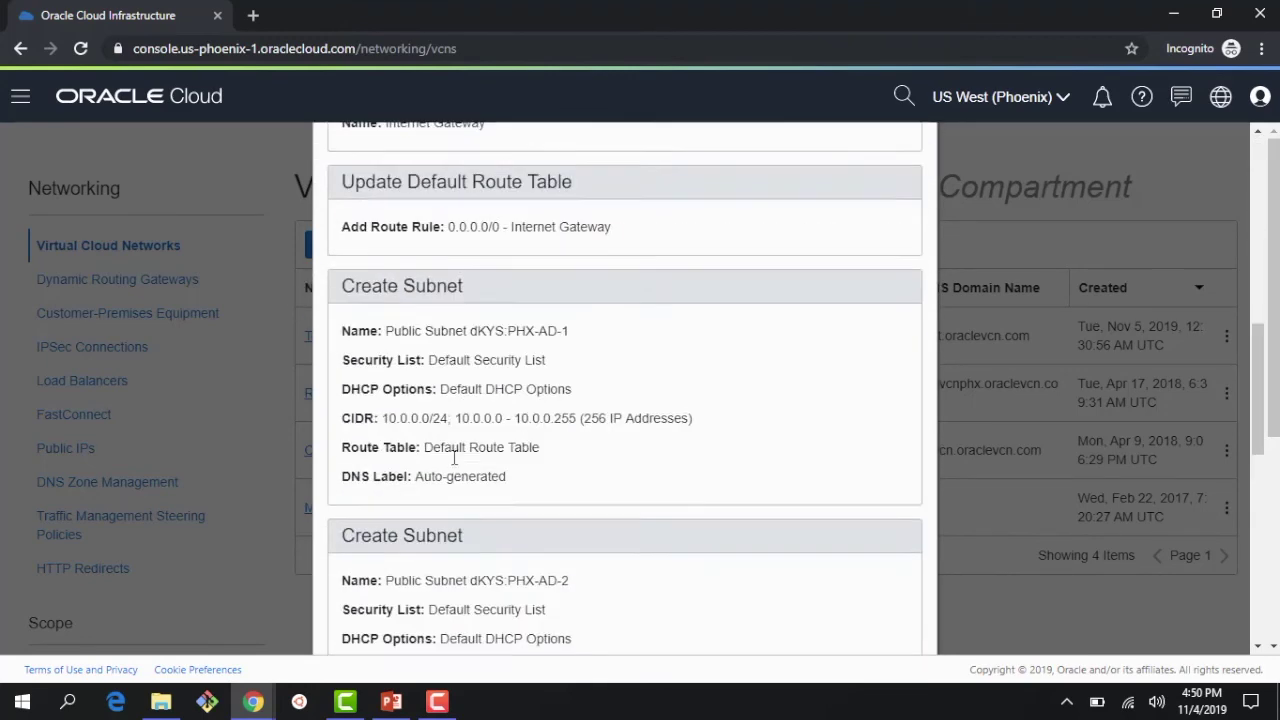
{"action": "left_click", "coordinate": [437, 584]}
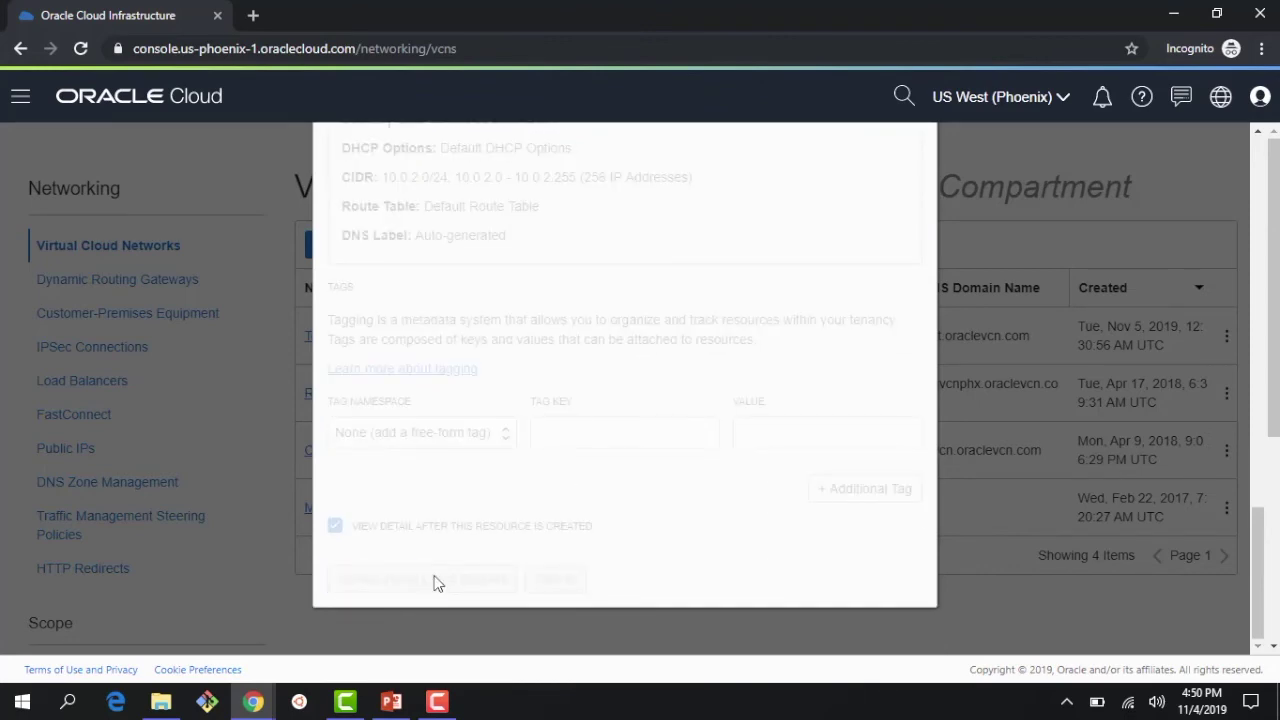
{"action": "scroll", "coordinate": [445, 565], "scroll_direction": "down", "scroll_amount": 3}
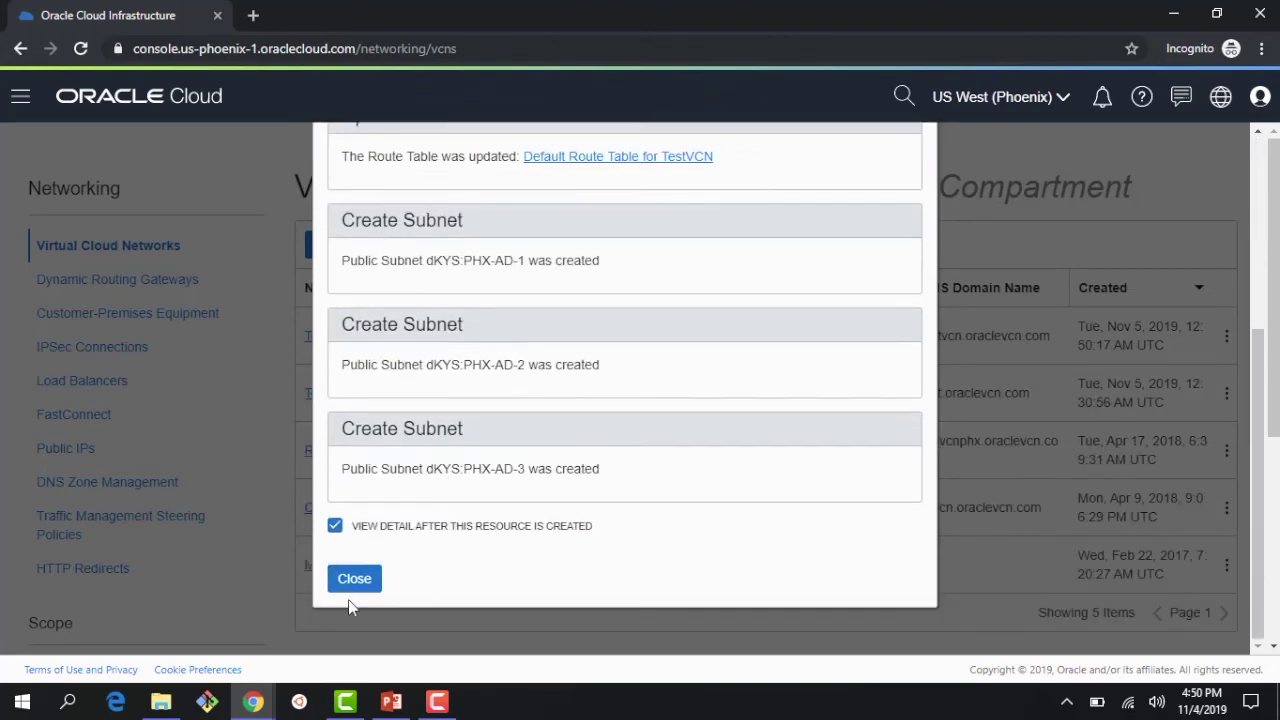
{"action": "left_click", "coordinate": [356, 579]}
Look over the new network's details and return to the list of virtual cloud networks.
{"action": "scroll", "coordinate": [443, 486], "scroll_direction": "down", "scroll_amount": 3}
{"action": "scroll", "coordinate": [397, 421], "scroll_direction": "up", "scroll_amount": 3}
{"action": "left_click", "coordinate": [195, 141]}
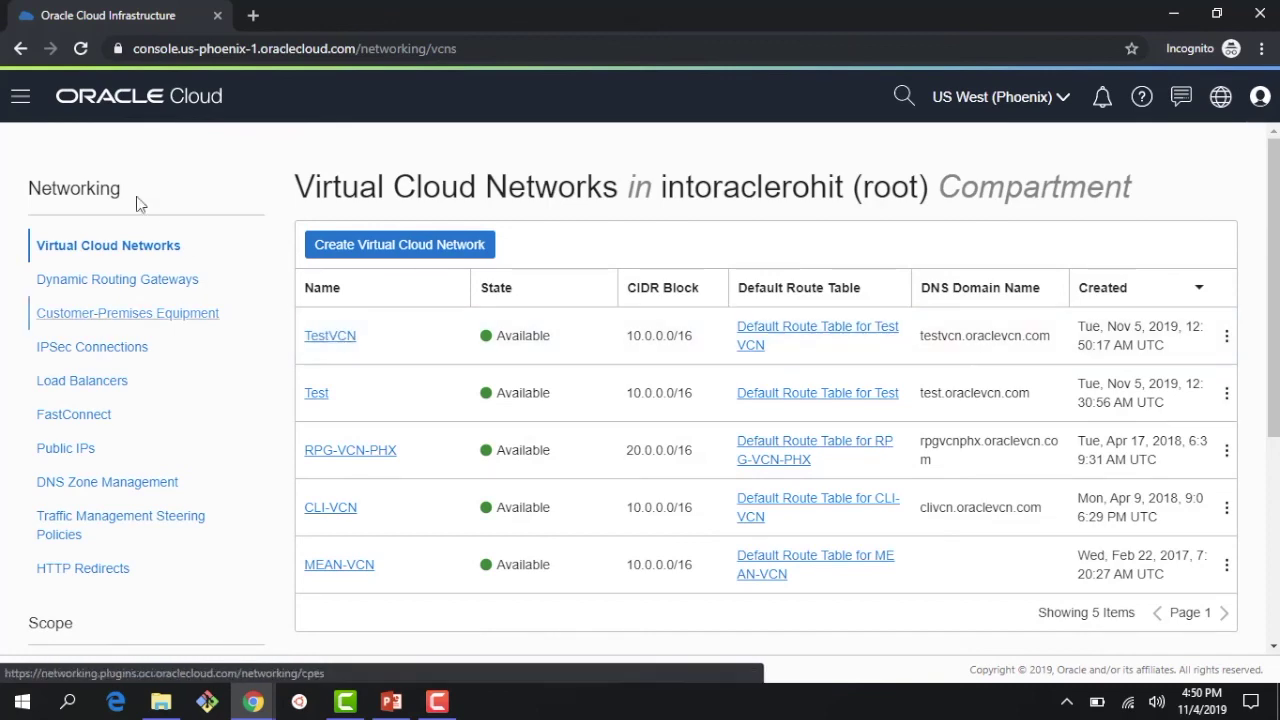
Open the compute Instances page and start creating a new instance.
{"action": "left_click", "coordinate": [20, 96]}
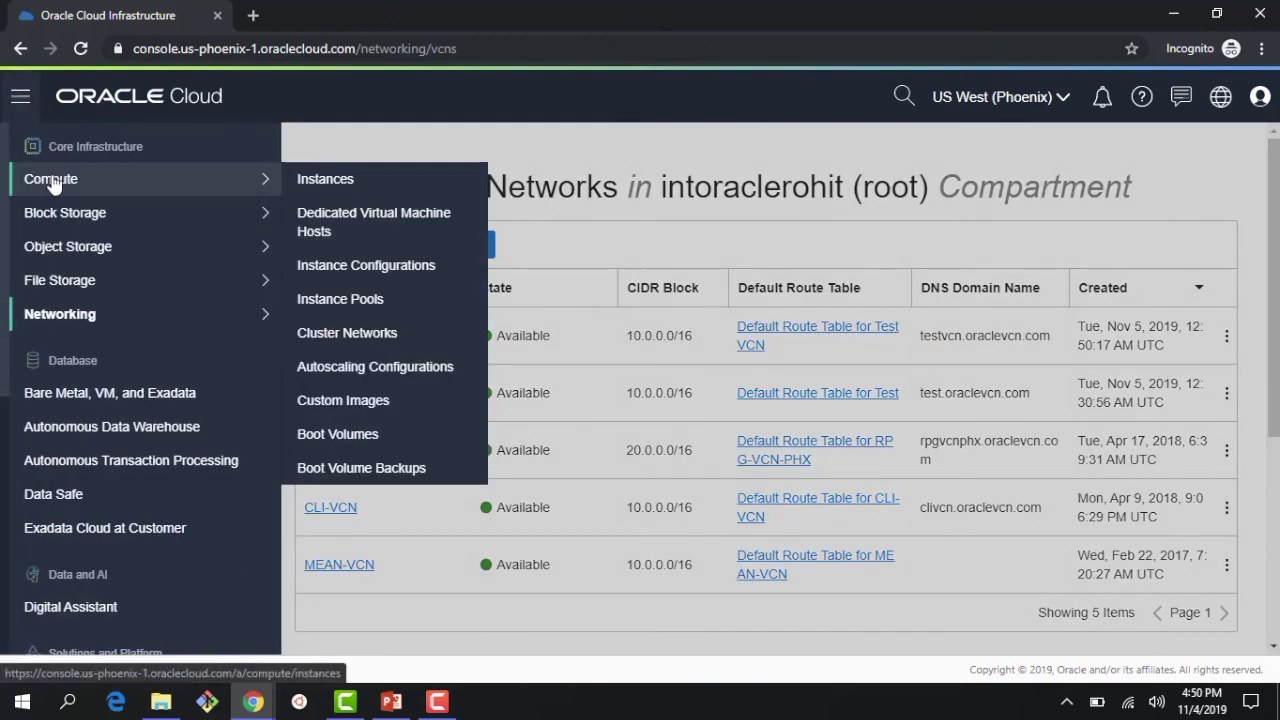
{"action": "mouse_move", "coordinate": [216, 186]}
{"action": "left_click", "coordinate": [302, 186]}
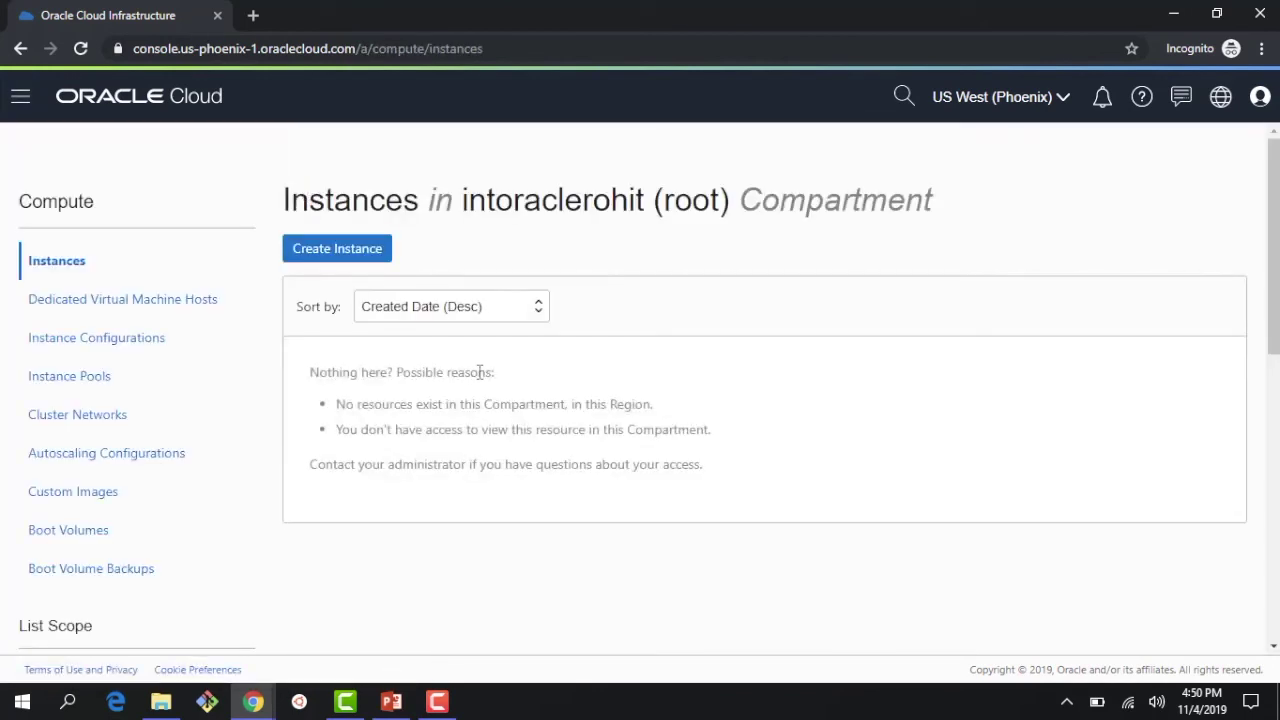
{"action": "left_click", "coordinate": [365, 258]}
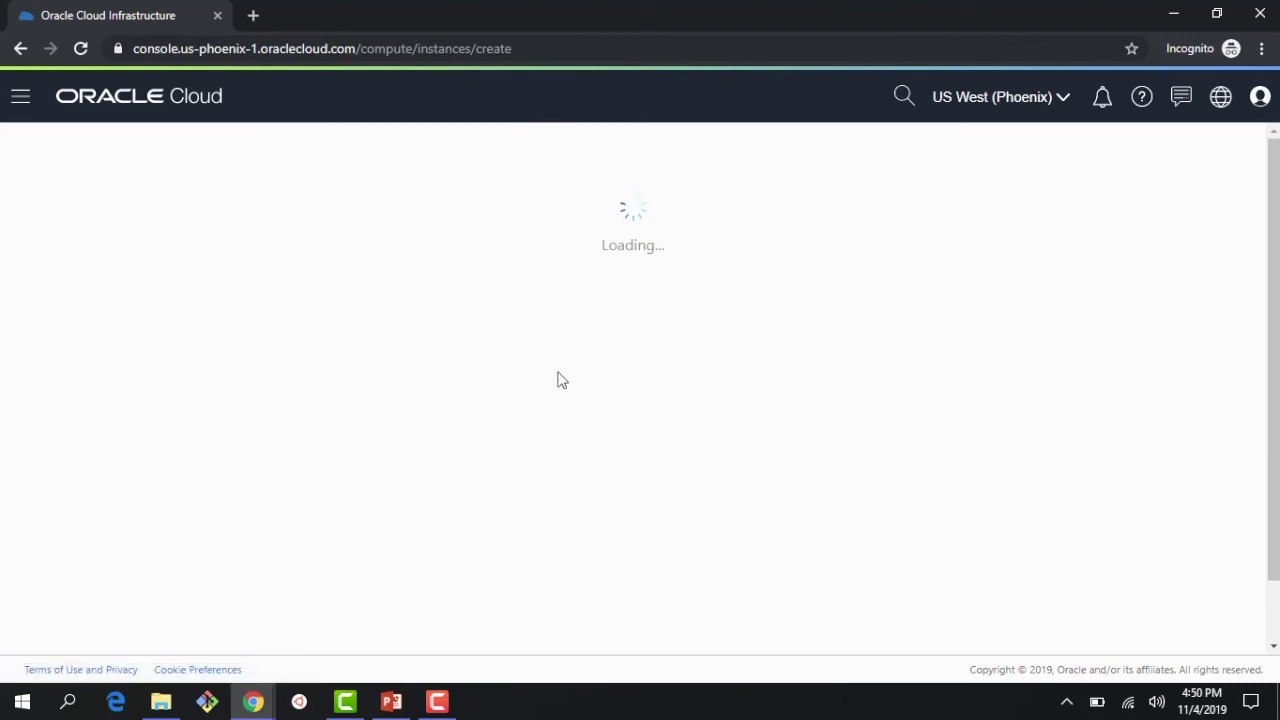
Look over the compute instance creation form without submitting it and return to the Instances list.
{"action": "scroll", "coordinate": [463, 346], "scroll_direction": "down", "scroll_amount": 10}
{"action": "scroll", "coordinate": [460, 358], "scroll_direction": "down", "scroll_amount": 4}
{"action": "scroll", "coordinate": [460, 358], "scroll_direction": "up", "scroll_amount": 4}
{"action": "scroll", "coordinate": [296, 508], "scroll_direction": "down", "scroll_amount": 3}
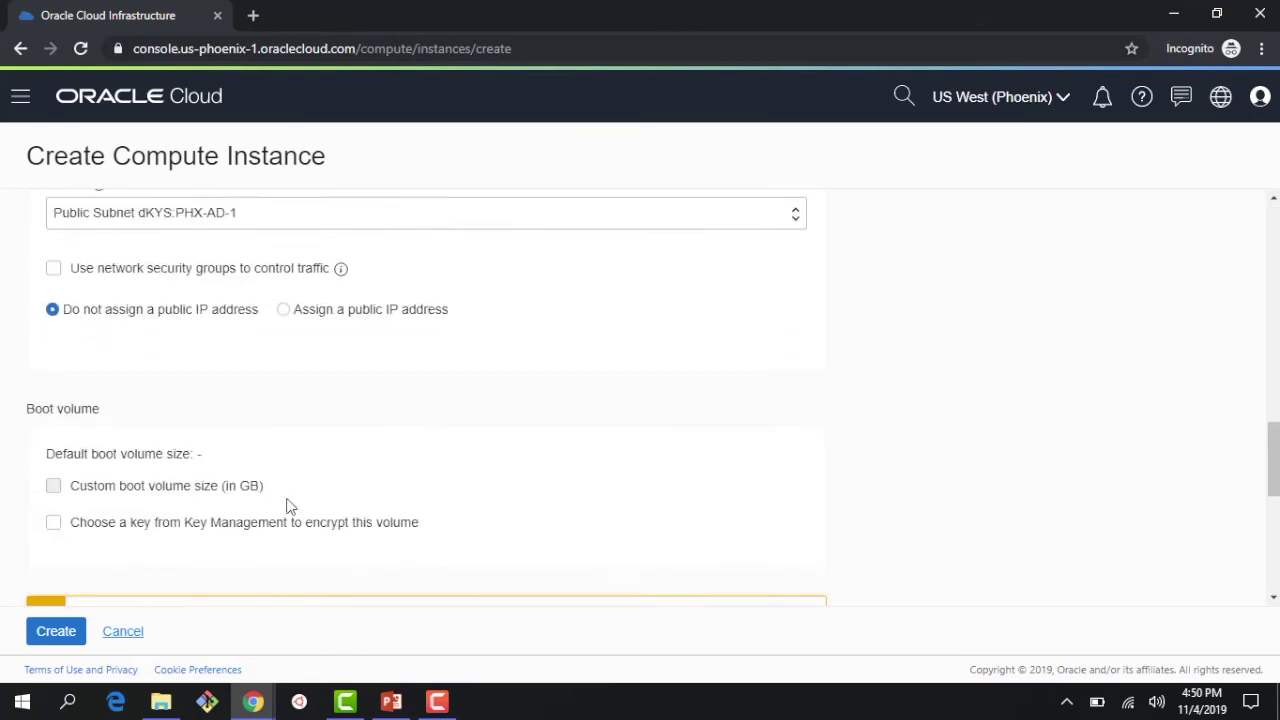
{"action": "scroll", "coordinate": [271, 491], "scroll_direction": "up", "scroll_amount": 15}
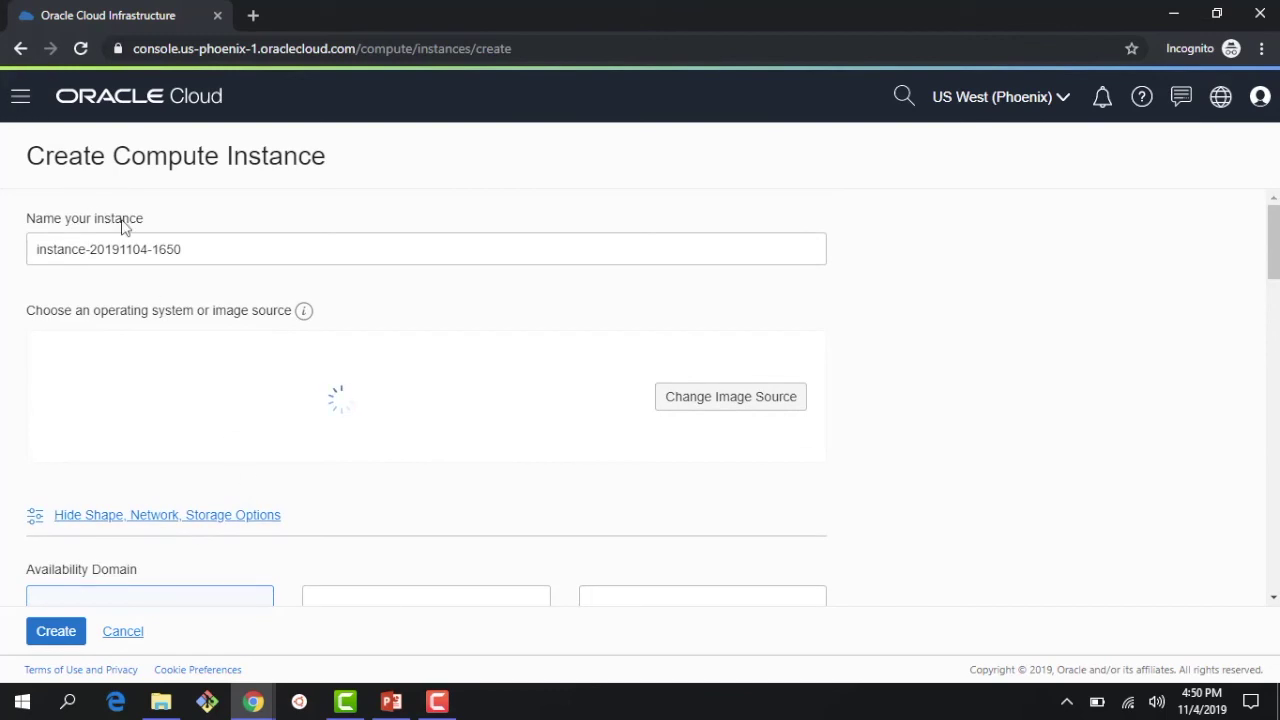
{"action": "left_click", "coordinate": [20, 100]}
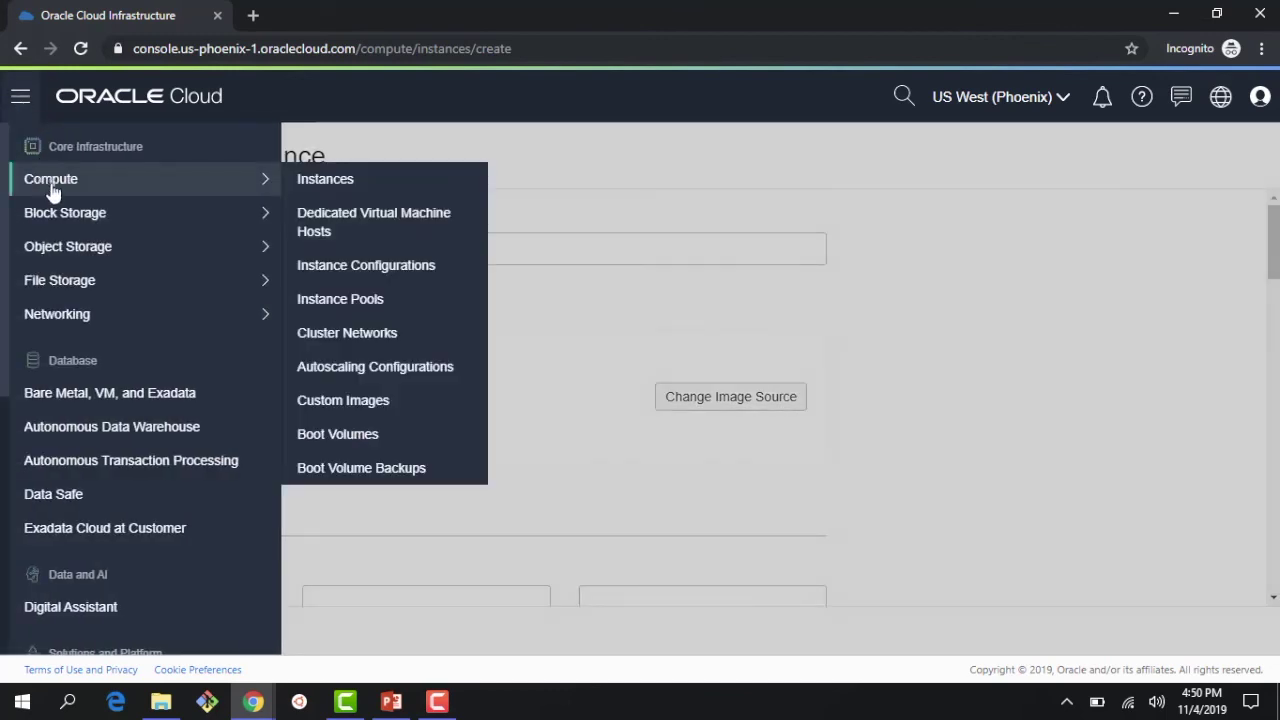
{"action": "left_click", "coordinate": [12, 181]}
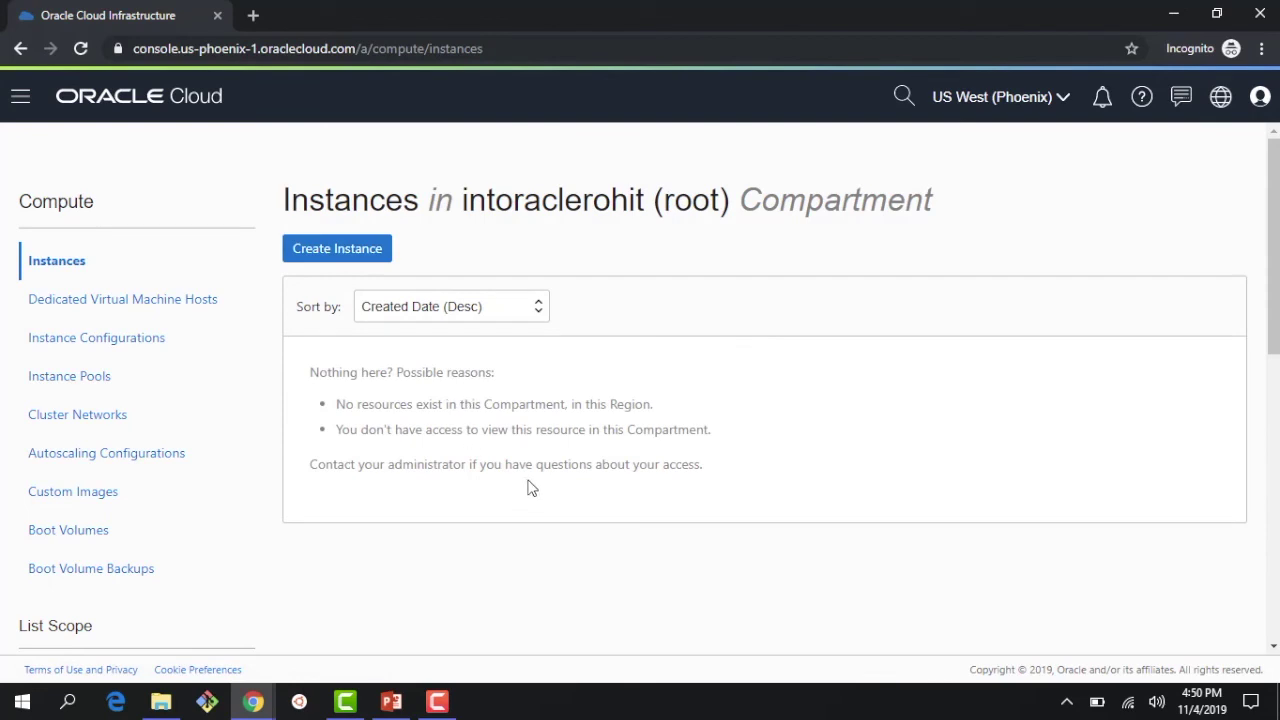
Switch to the administrator's browser window and add the policy statement "allow group TrainingGroup to manage instance-family in Tenancy".
{"action": "mouse_move", "coordinate": [253, 702]}
{"action": "left_click", "coordinate": [200, 656]}
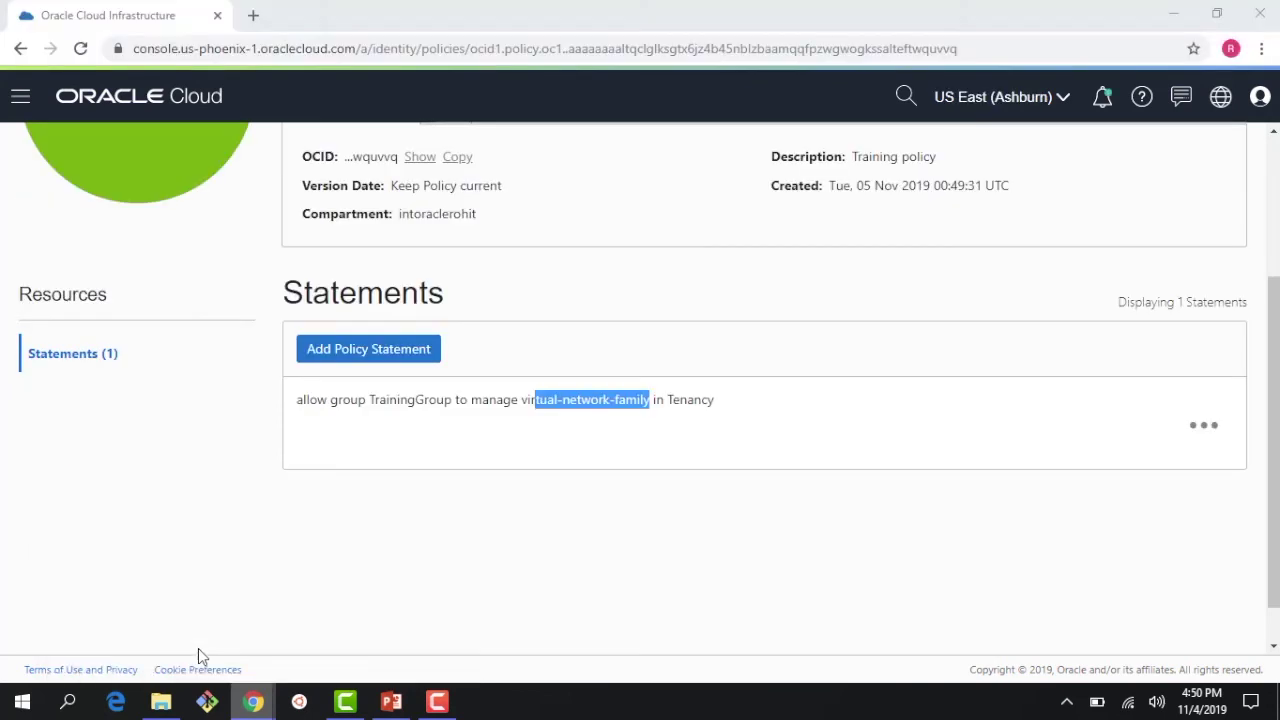
{"action": "left_click", "coordinate": [905, 481]}
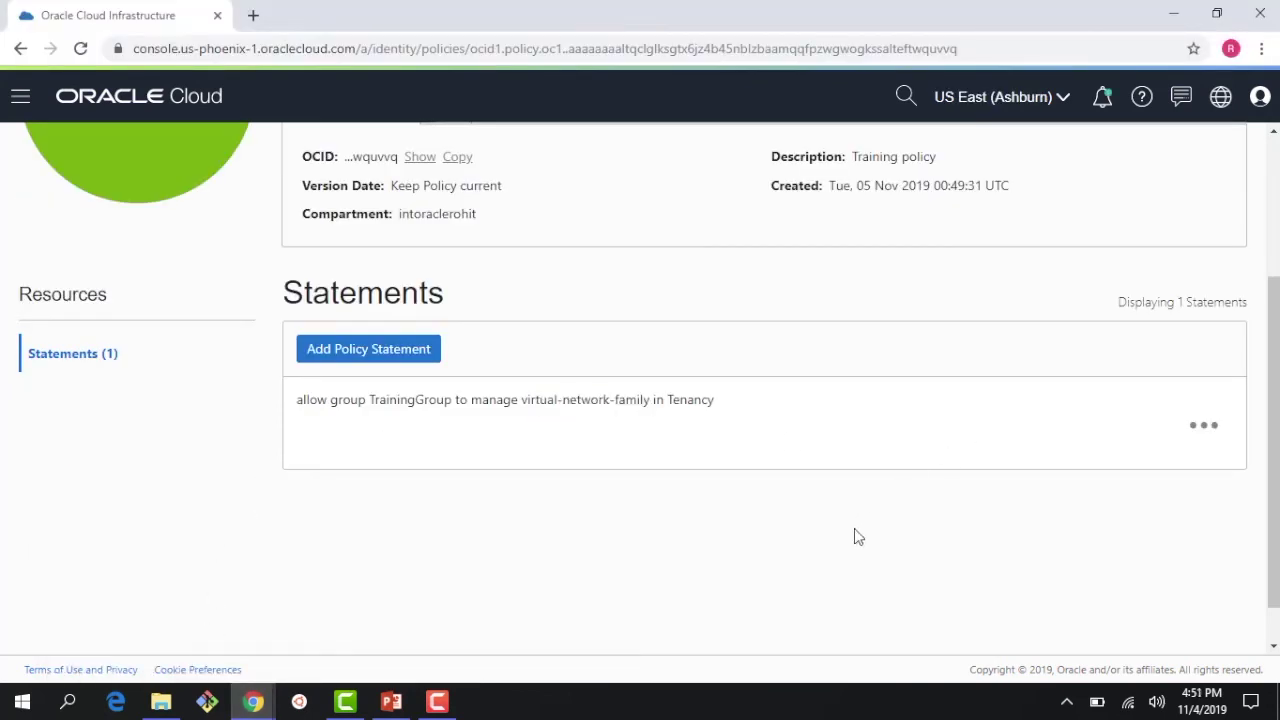
{"action": "left_click", "coordinate": [376, 352]}
{"action": "left_click", "coordinate": [412, 272]}
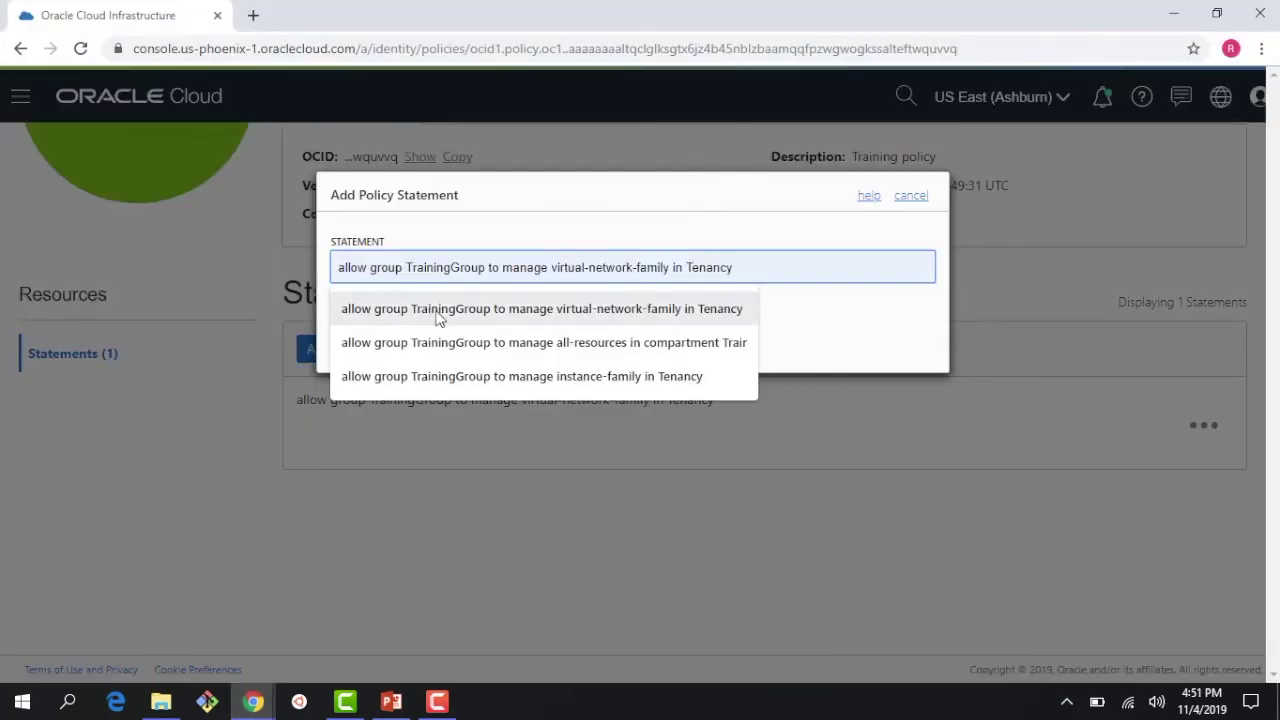
{"action": "left_click", "coordinate": [465, 376]}
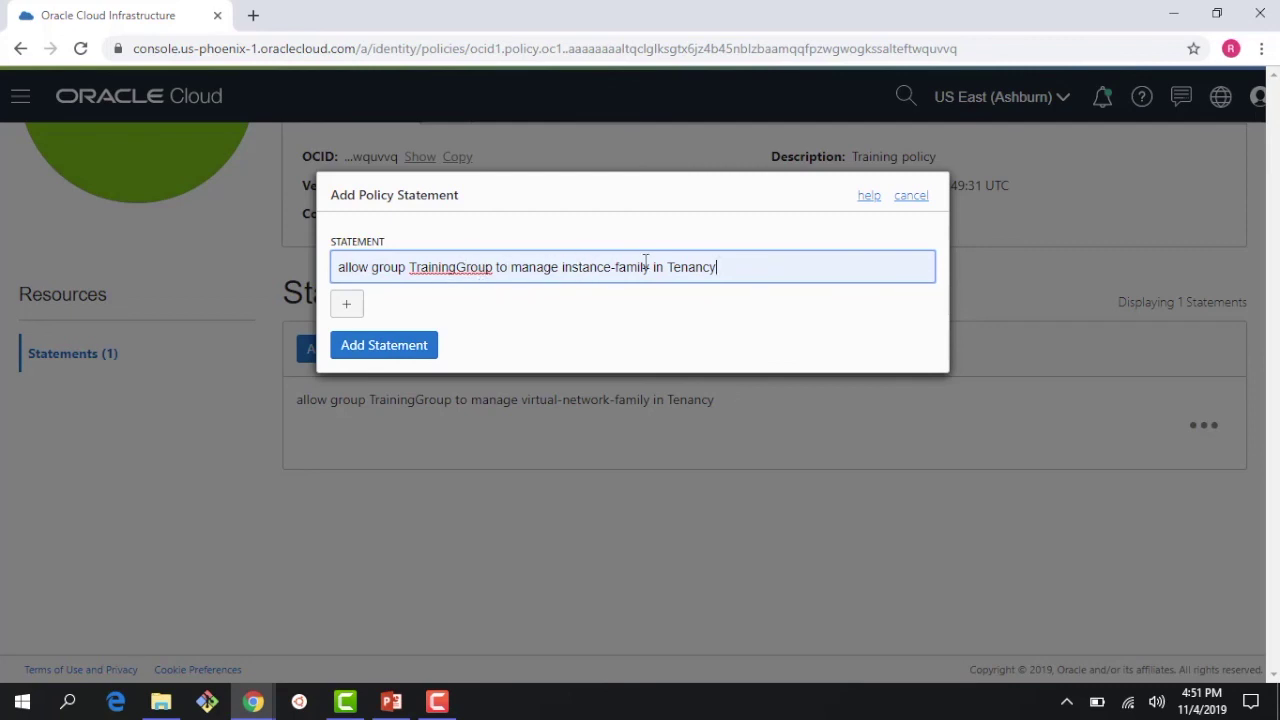
{"action": "left_click", "coordinate": [406, 354]}
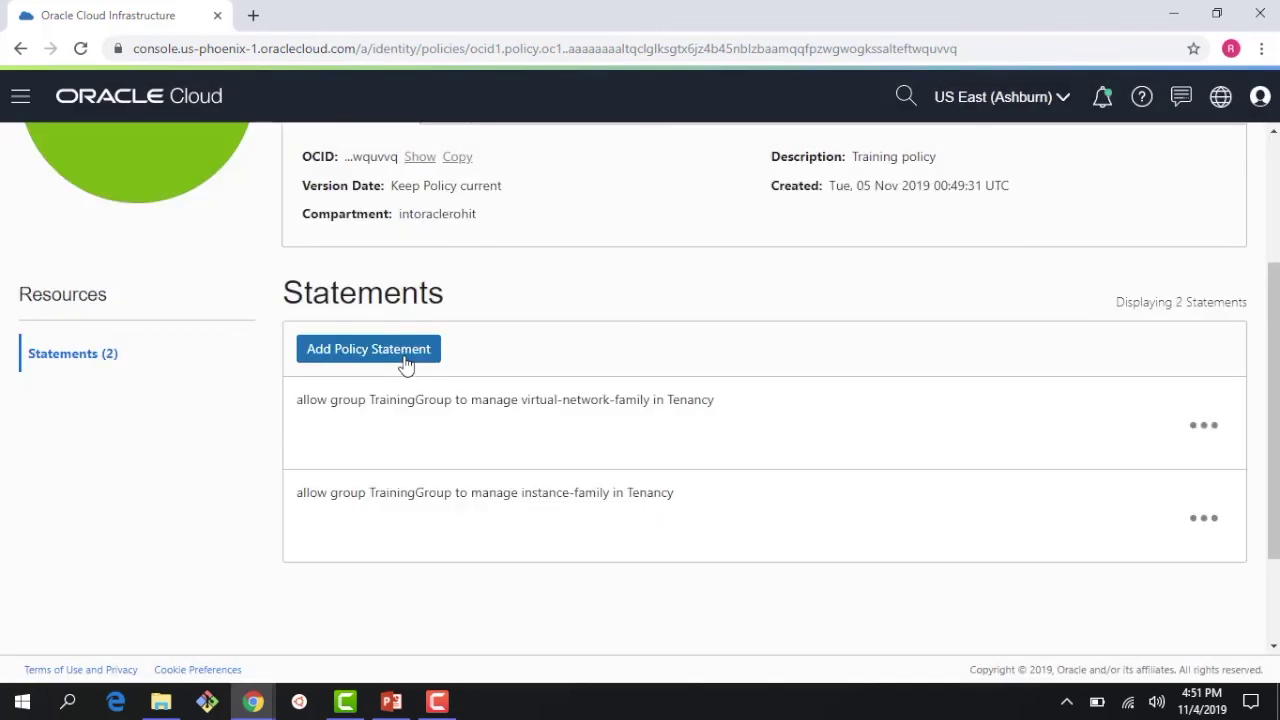
Switch back to the incognito browser window and reload the compute Instances page.
{"action": "mouse_move", "coordinate": [253, 700]}
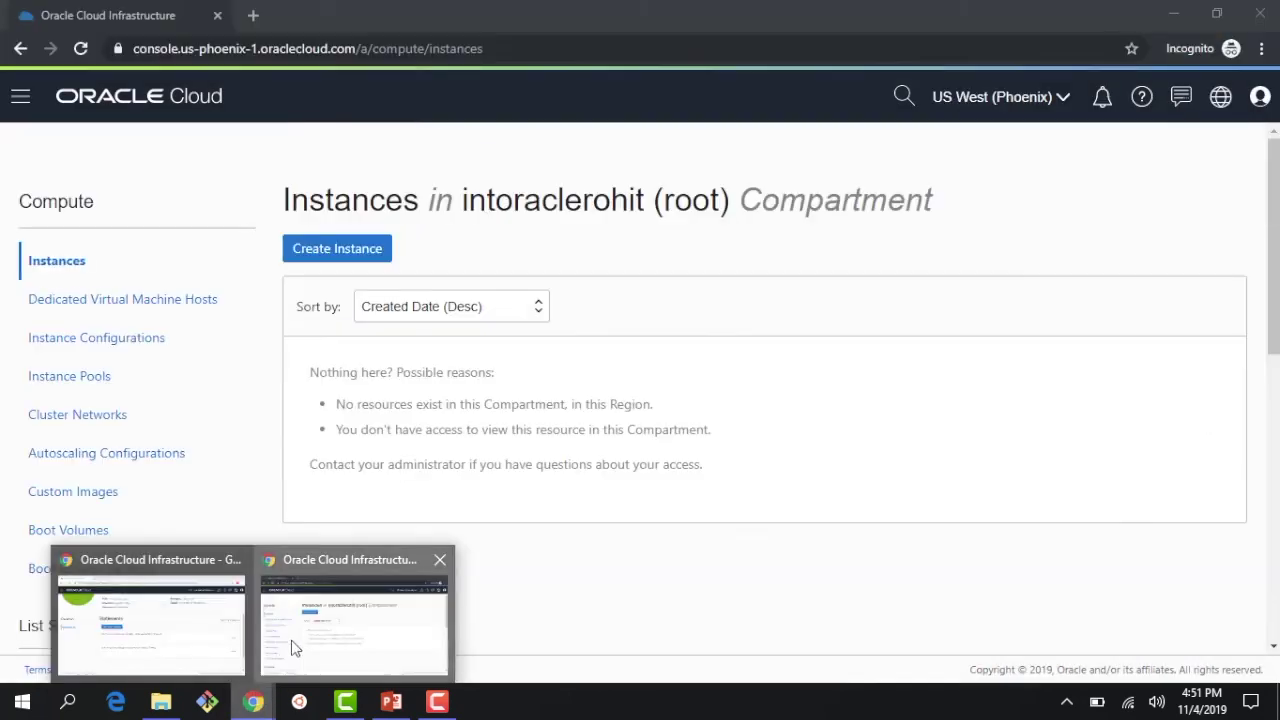
{"action": "left_click", "coordinate": [291, 645]}
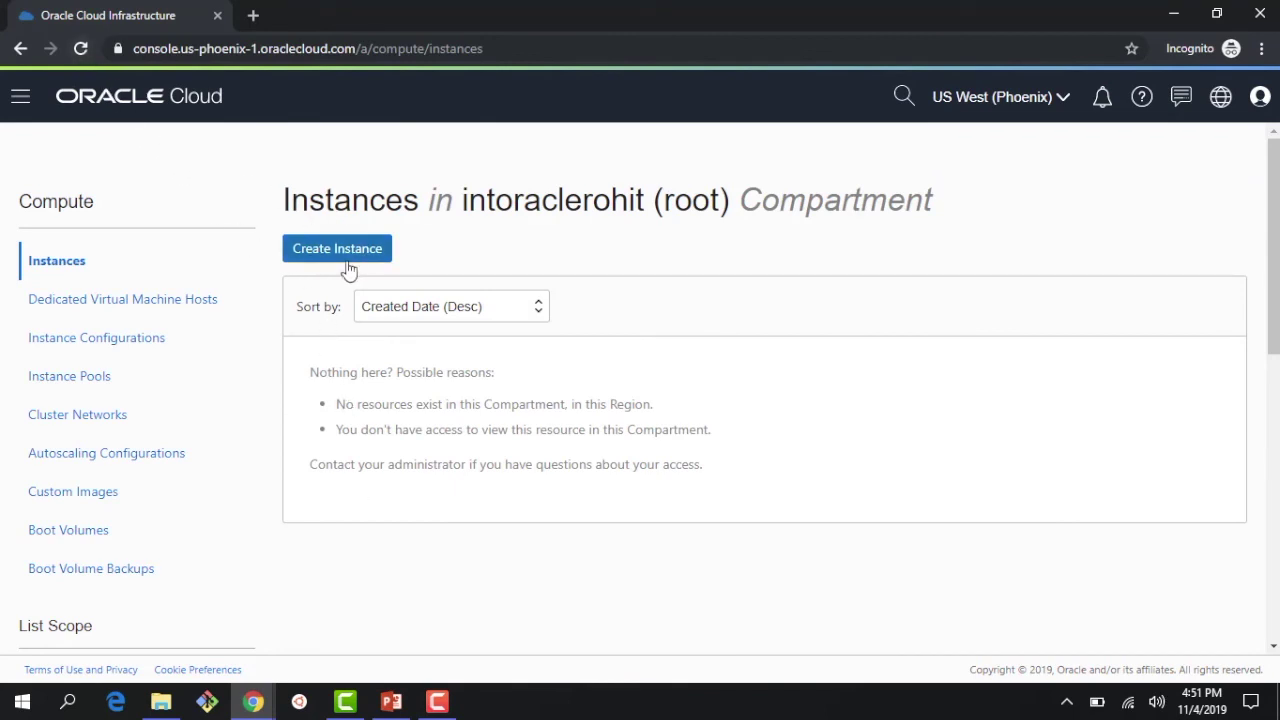
{"action": "left_click", "coordinate": [80, 49]}
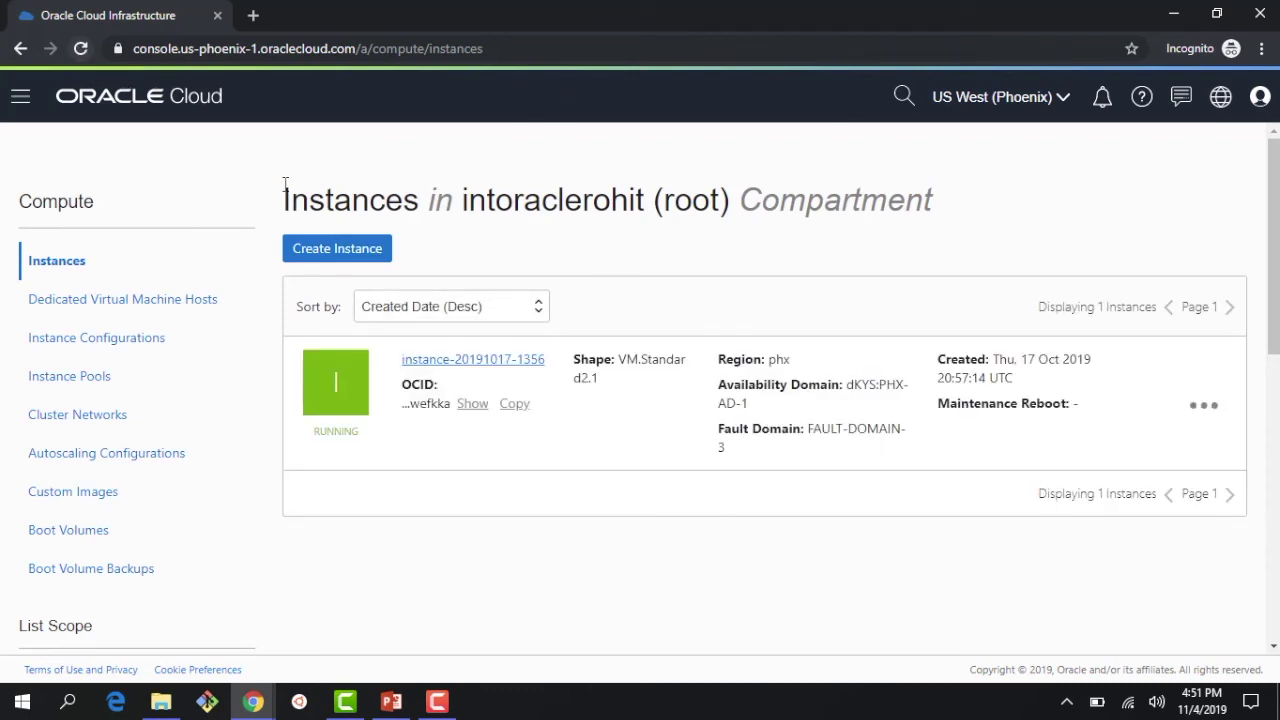
Start a new compute instance, review its form, and create it with the default settings on TestVCN without an SSH key.
{"action": "left_click", "coordinate": [320, 268]}
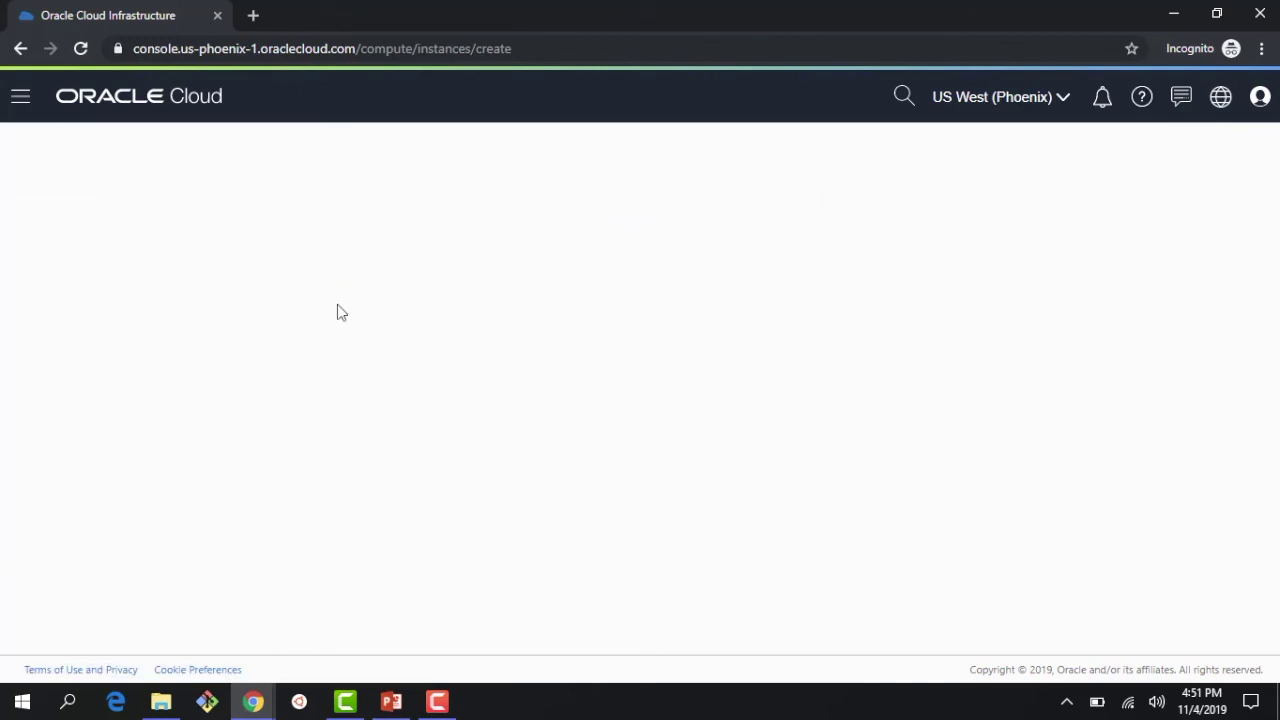
{"action": "scroll", "coordinate": [337, 306], "scroll_direction": "down", "scroll_amount": 4}
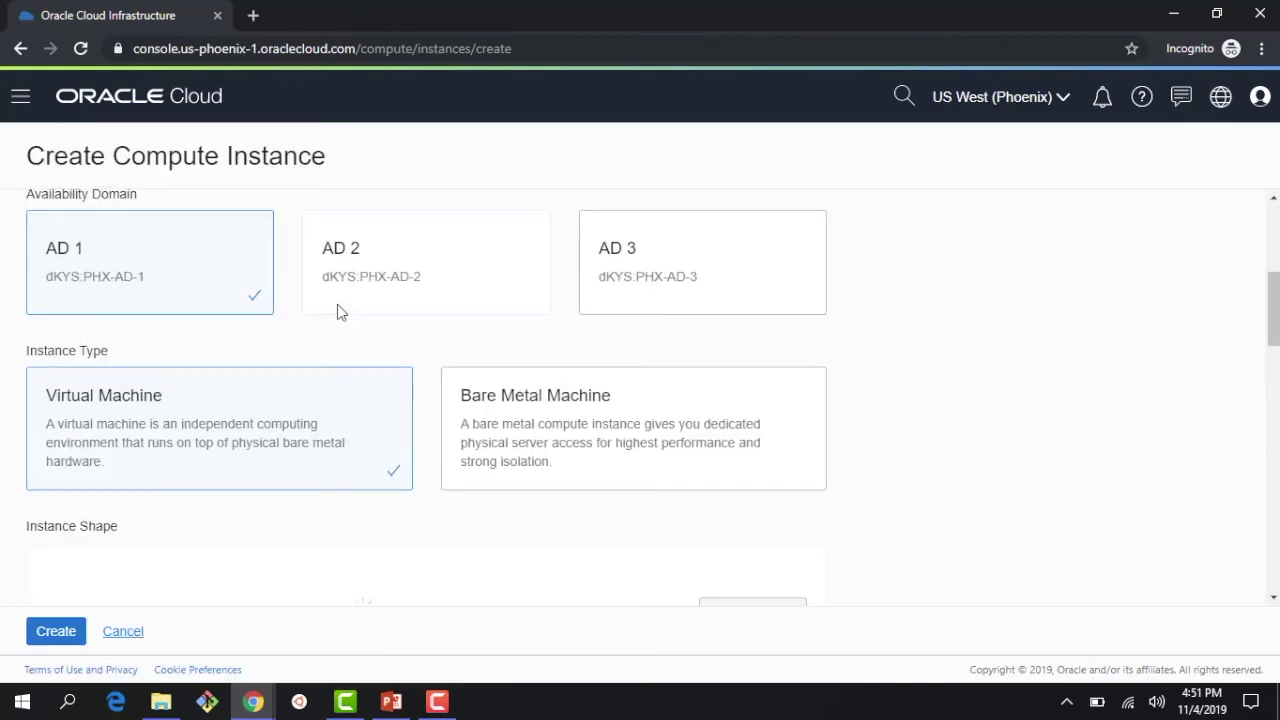
{"action": "scroll", "coordinate": [338, 311], "scroll_direction": "down", "scroll_amount": 7}
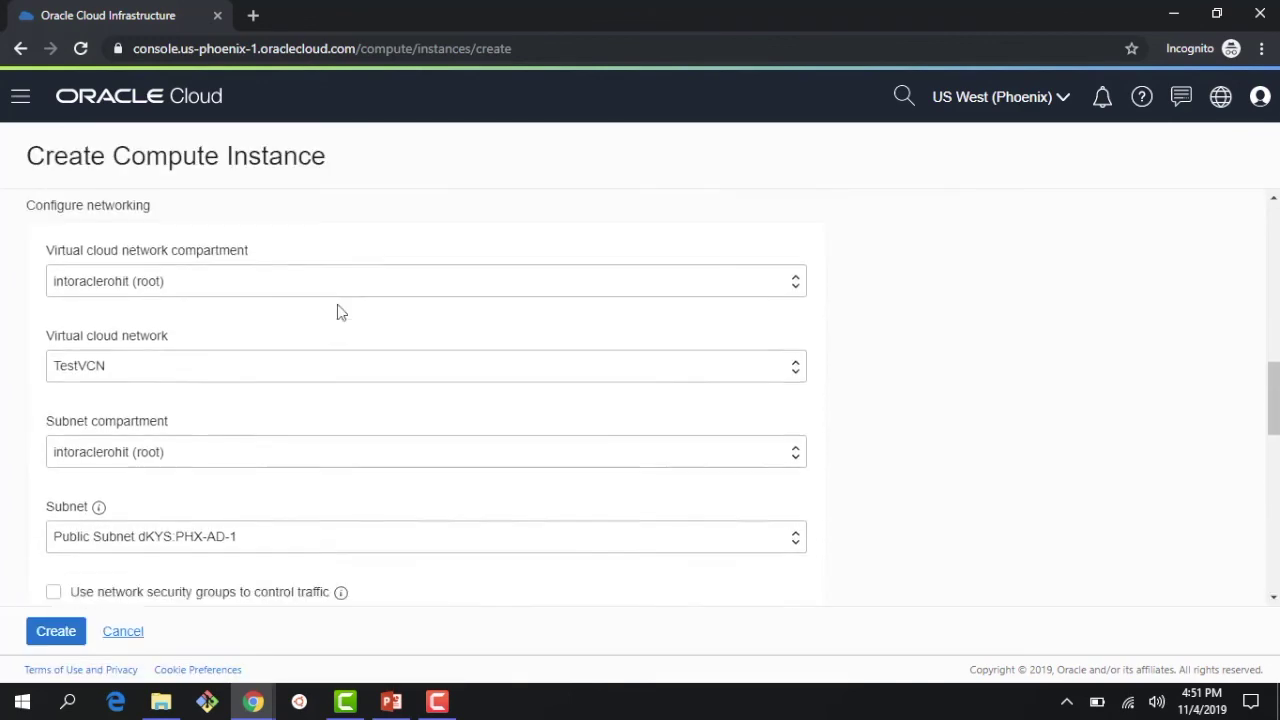
{"action": "scroll", "coordinate": [340, 312], "scroll_direction": "up", "scroll_amount": 1}
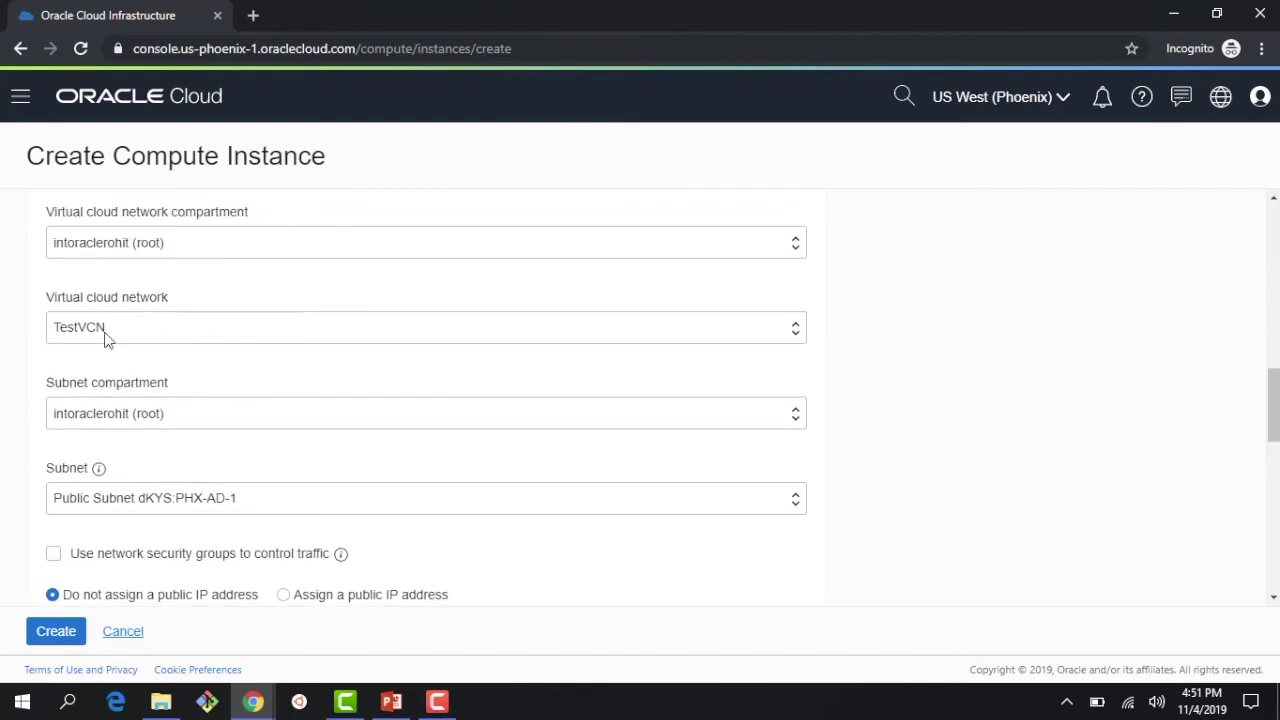
{"action": "scroll", "coordinate": [300, 486], "scroll_direction": "down", "scroll_amount": 3}
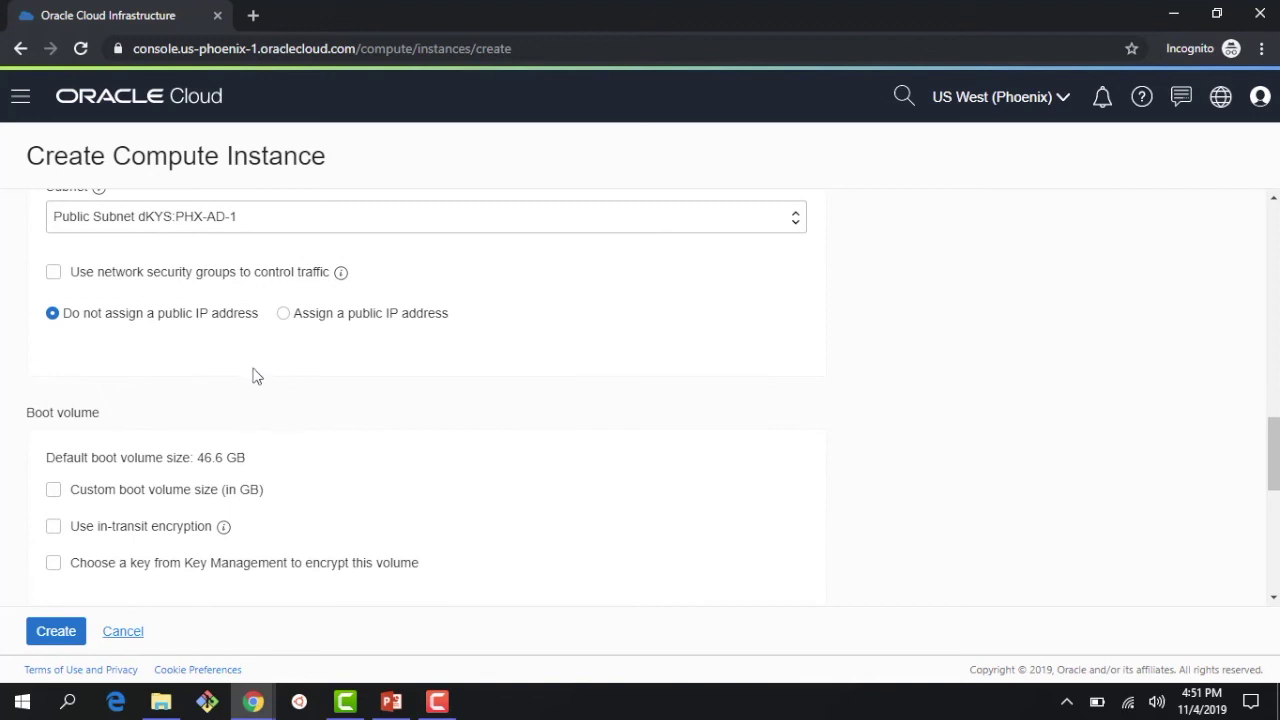
{"action": "scroll", "coordinate": [255, 378], "scroll_direction": "down", "scroll_amount": 2}
{"action": "scroll", "coordinate": [255, 378], "scroll_direction": "down", "scroll_amount": 3}
{"action": "scroll", "coordinate": [150, 505], "scroll_direction": "down", "scroll_amount": 1}
{"action": "scroll", "coordinate": [163, 509], "scroll_direction": "up", "scroll_amount": 1}
{"action": "left_click", "coordinate": [58, 636]}
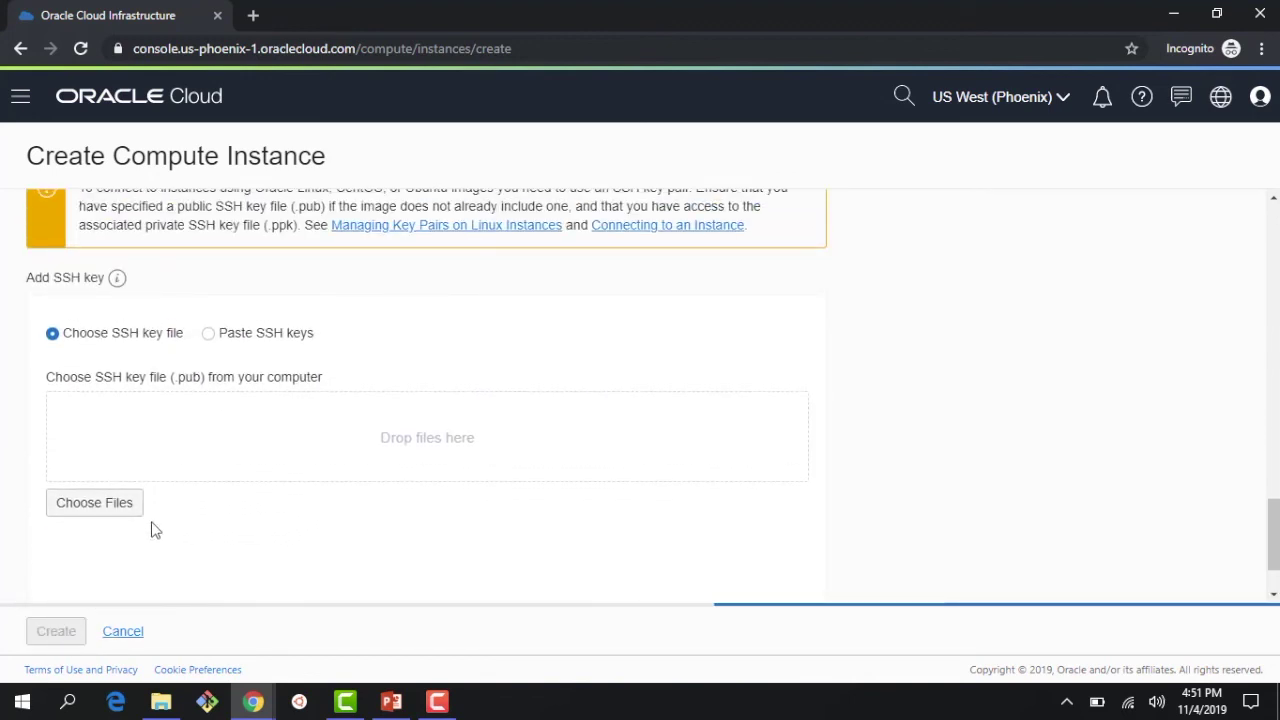